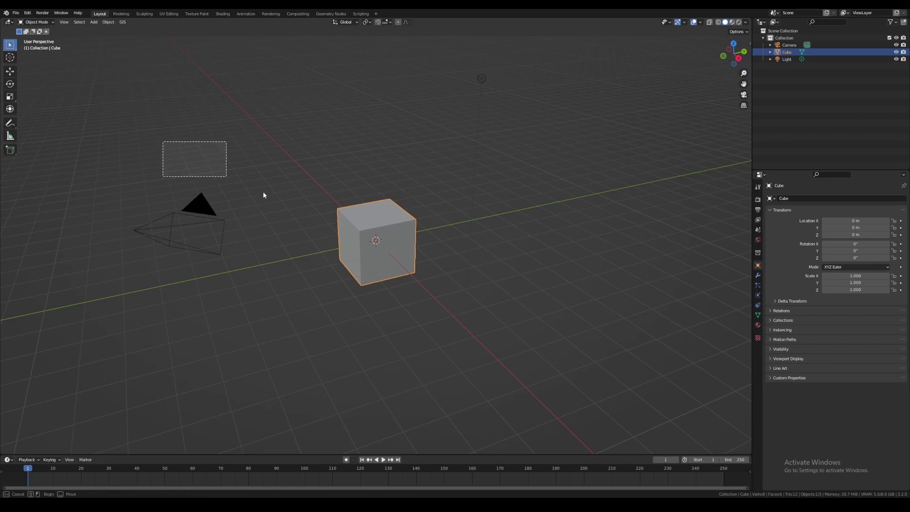
Delete all the default scene objects and add a UV sphere at the origin
{"action": "key", "text": "x"}
{"action": "left_click", "coordinate": [499, 300]}
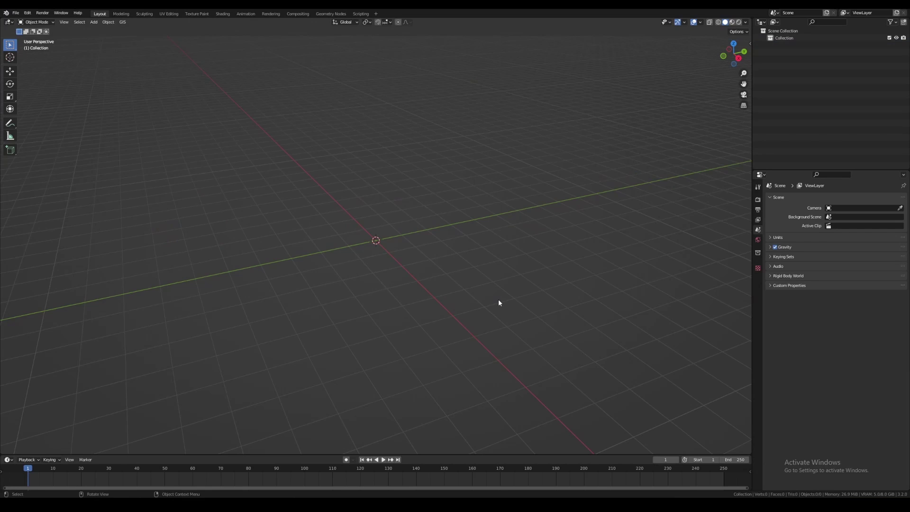
{"action": "key", "text": "shift+a"}
{"action": "mouse_move", "coordinate": [499, 299]}
{"action": "left_click", "coordinate": [558, 136]}
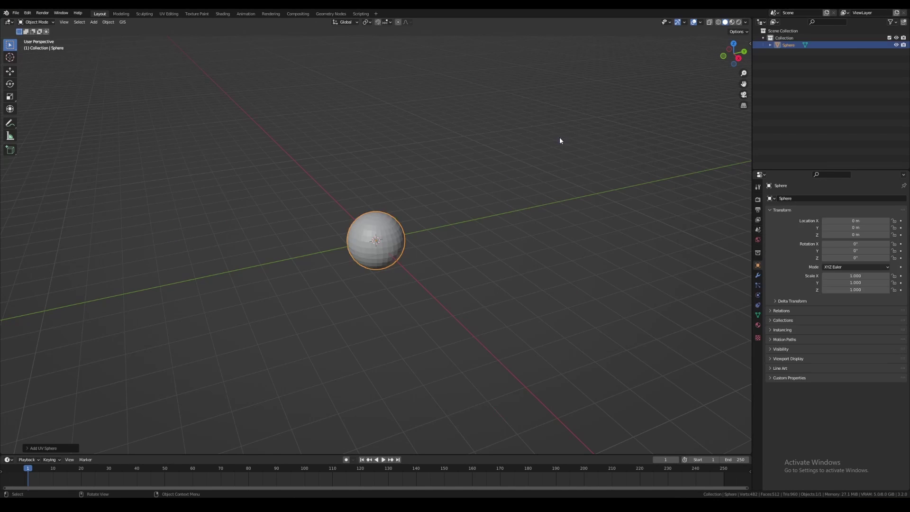
Set the new UV sphere to 16 segments, 8 rings and a 2 m radius, and save the file
{"action": "left_click", "coordinate": [43, 419]}
{"action": "left_click", "coordinate": [173, 252]}
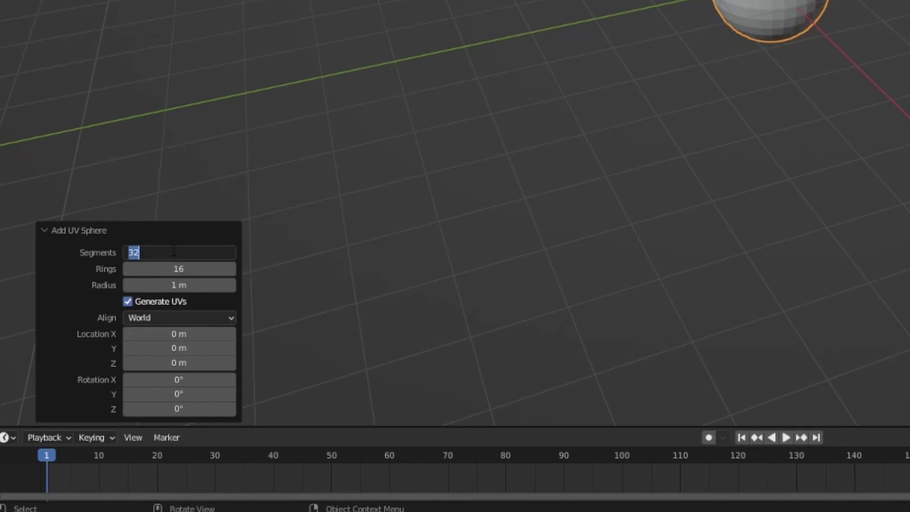
{"action": "key", "text": "Return"}
{"action": "left_click", "coordinate": [177, 269]}
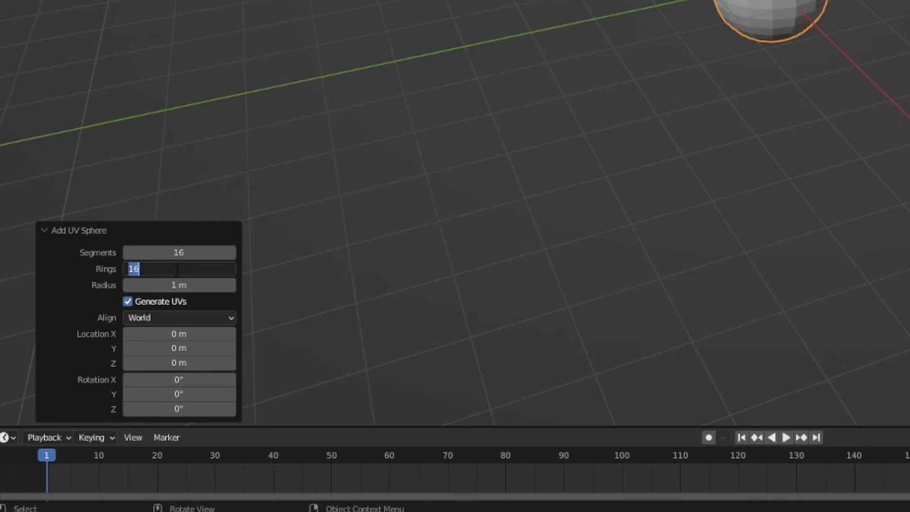
{"action": "key", "text": "Return"}
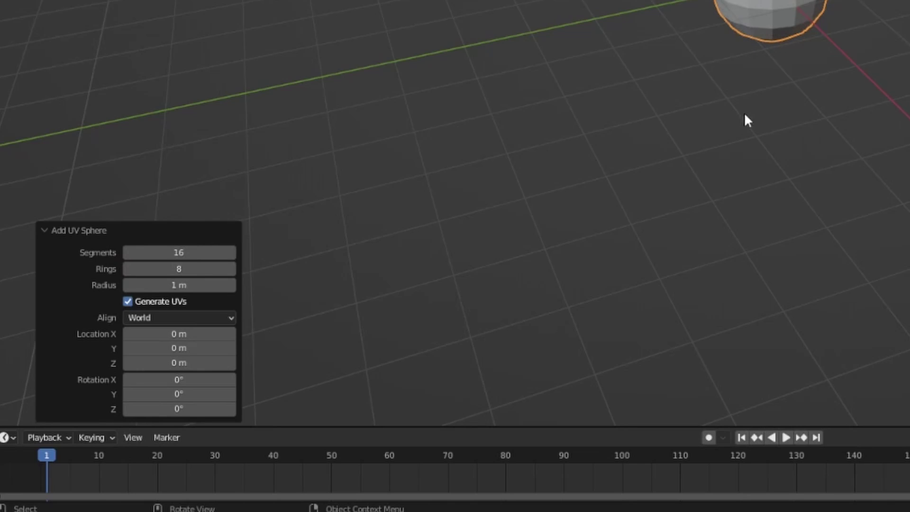
{"action": "left_click", "coordinate": [179, 285]}
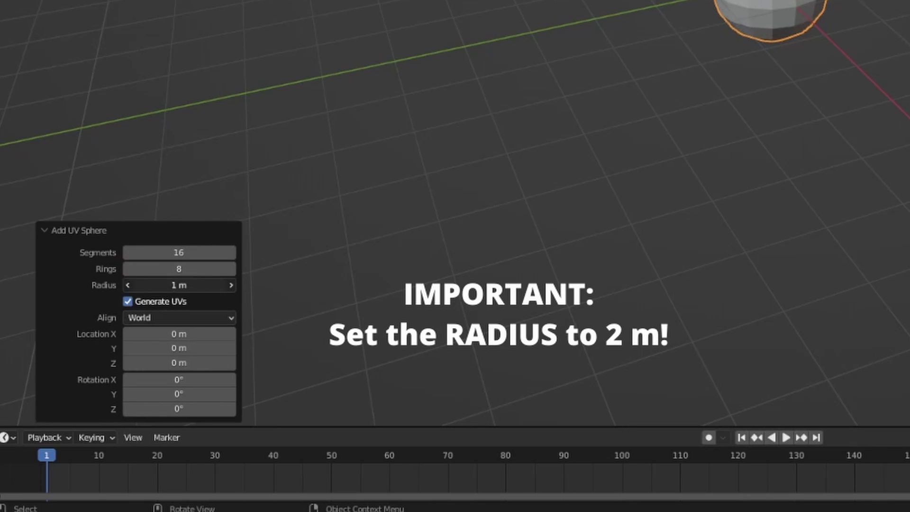
{"action": "key", "text": "Return"}
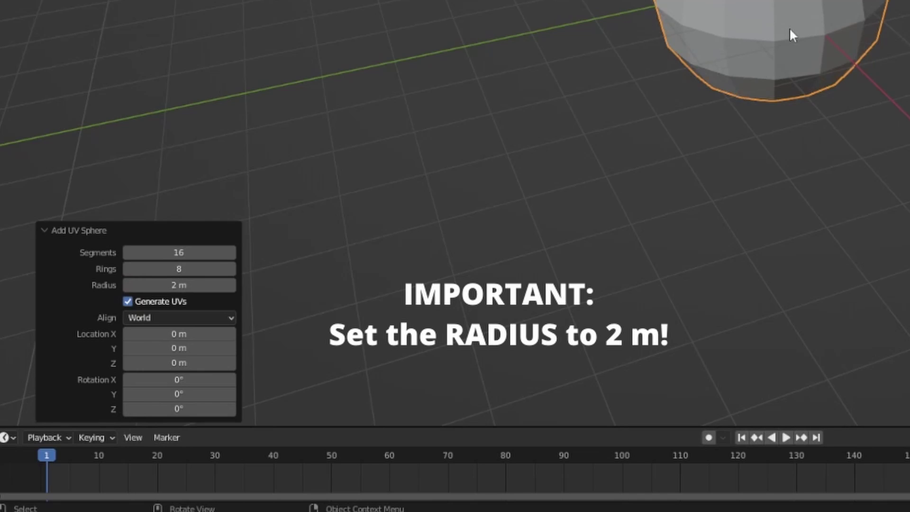
{"action": "key", "text": "ctrl"}
{"action": "key", "text": "ctrl+s"}
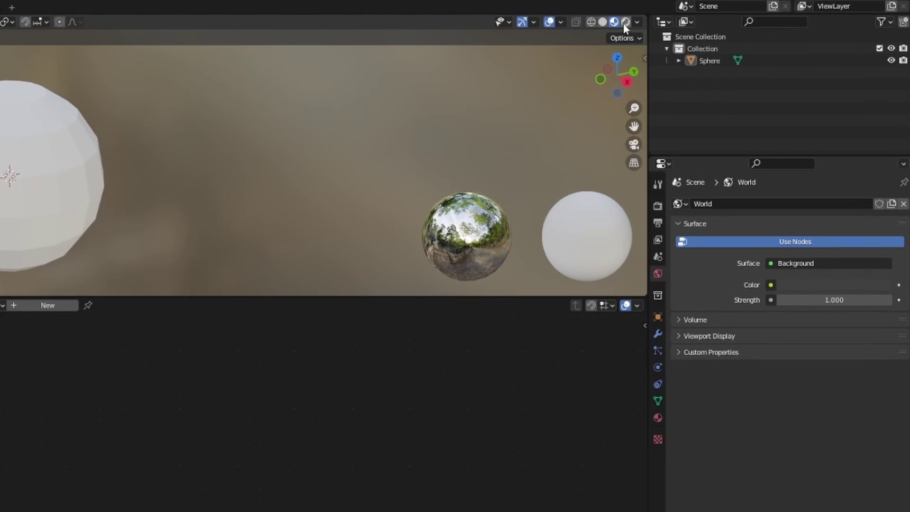
Show the viewport in rendered shading and set the render engine to Cycles with GPU Compute as the device
{"action": "left_click", "coordinate": [626, 22]}
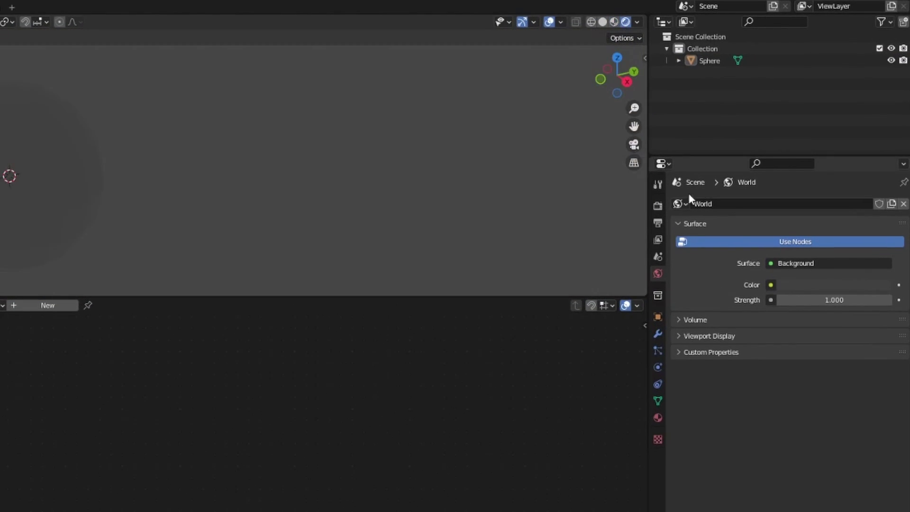
{"action": "left_click", "coordinate": [658, 205]}
{"action": "left_click", "coordinate": [805, 204]}
{"action": "left_click", "coordinate": [801, 244]}
{"action": "left_click", "coordinate": [805, 234]}
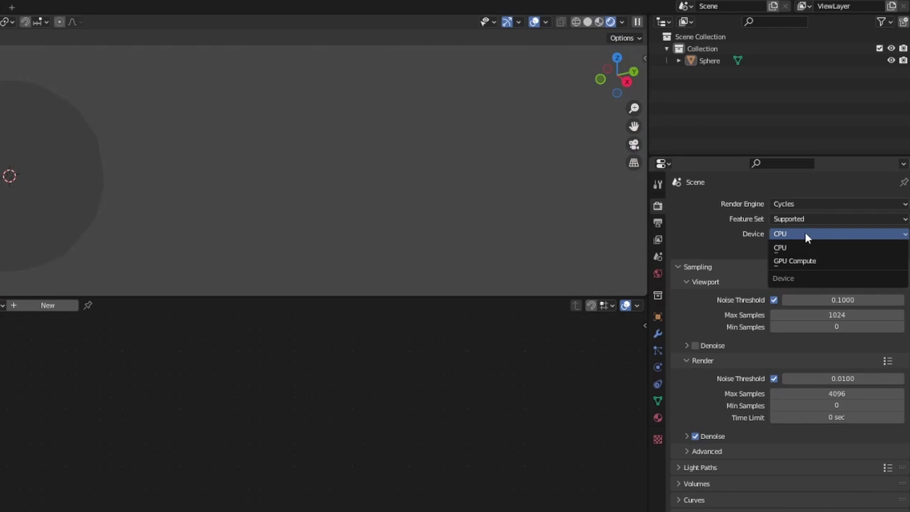
{"action": "left_click", "coordinate": [804, 262]}
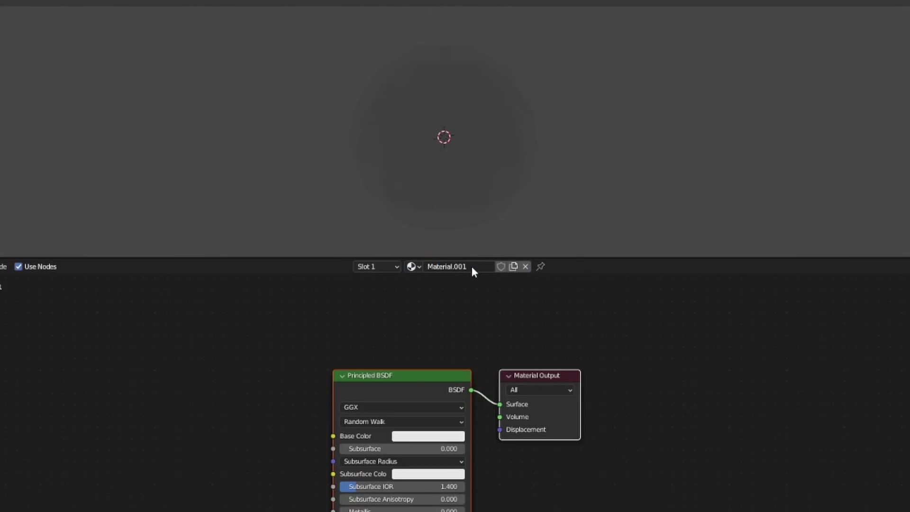
Rename the sphere's material as energy ball
{"action": "double_click", "coordinate": [472, 267]}
{"action": "type", "text": "c"}
{"action": "key", "text": "Return"}
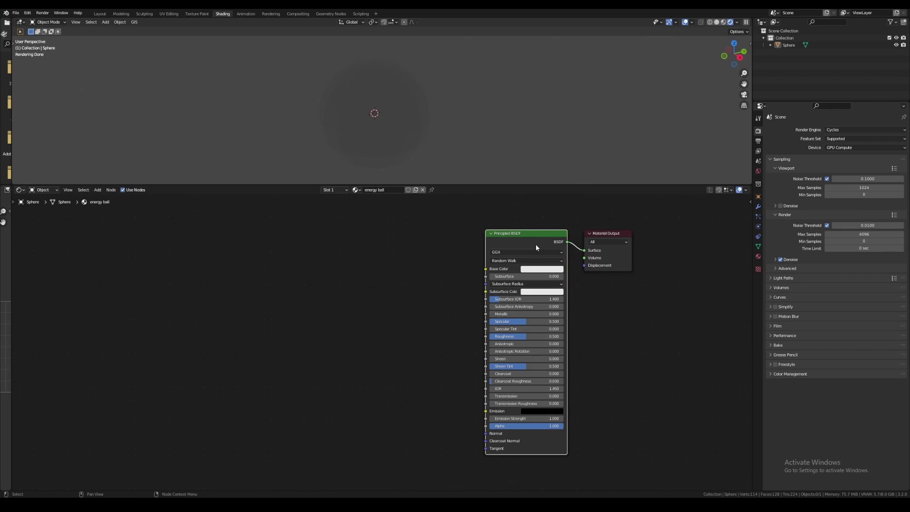
Replace the Principled BSDF with a Principled Volume node linked to the Material Output's Volume input, and set its density to 0
{"action": "key", "text": "x"}
{"action": "key", "text": "shift+a"}
{"action": "type", "text": "volume"}
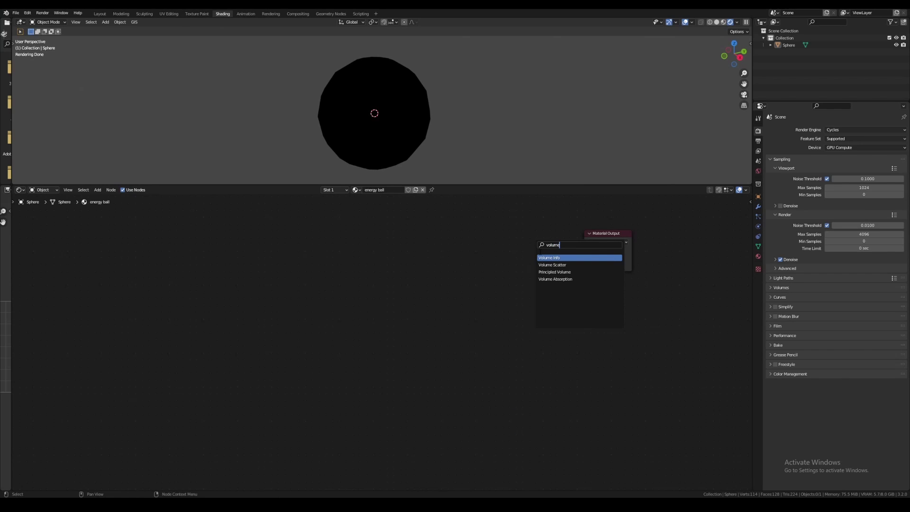
{"action": "left_click", "coordinate": [562, 272]}
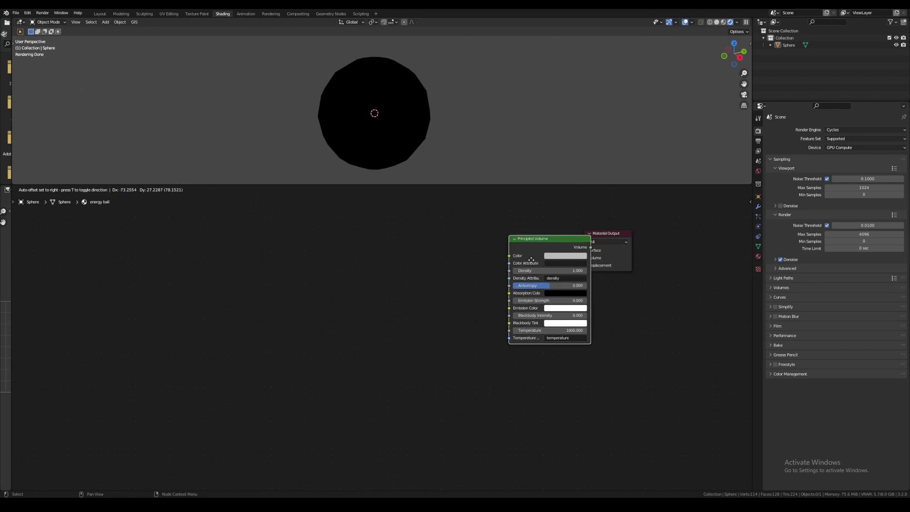
{"action": "left_click", "coordinate": [512, 250]}
{"action": "left_click_drag", "start_coordinate": [556, 246], "coordinate": [585, 258]}
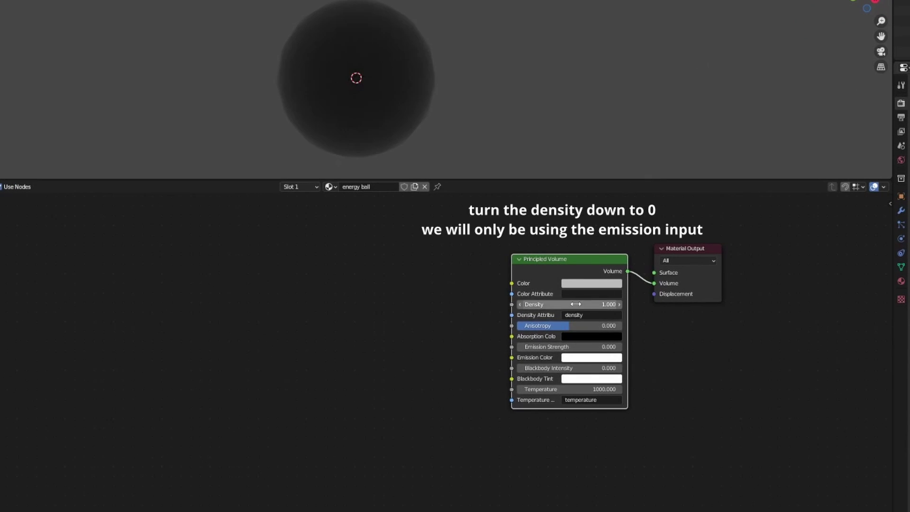
{"action": "left_click_drag", "start_coordinate": [577, 305], "coordinate": [526, 305]}
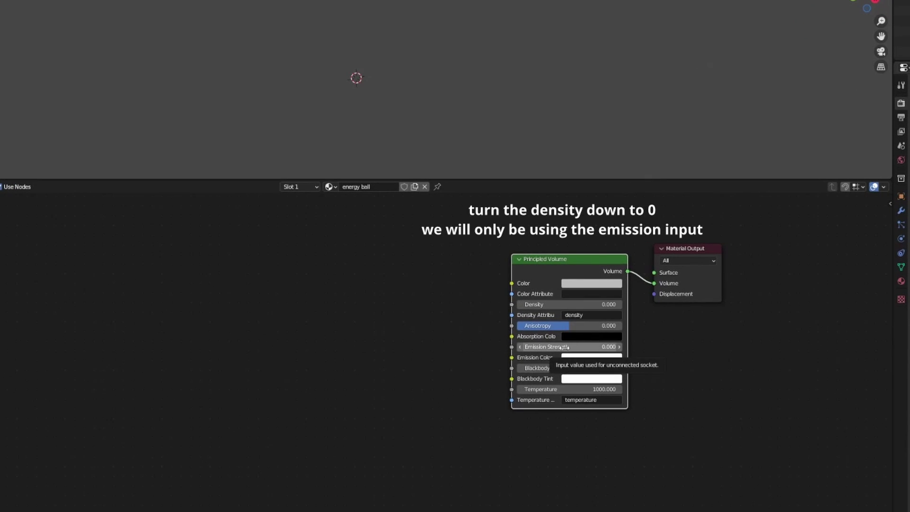
{"action": "left_click_drag", "start_coordinate": [564, 347], "coordinate": [598, 348]}
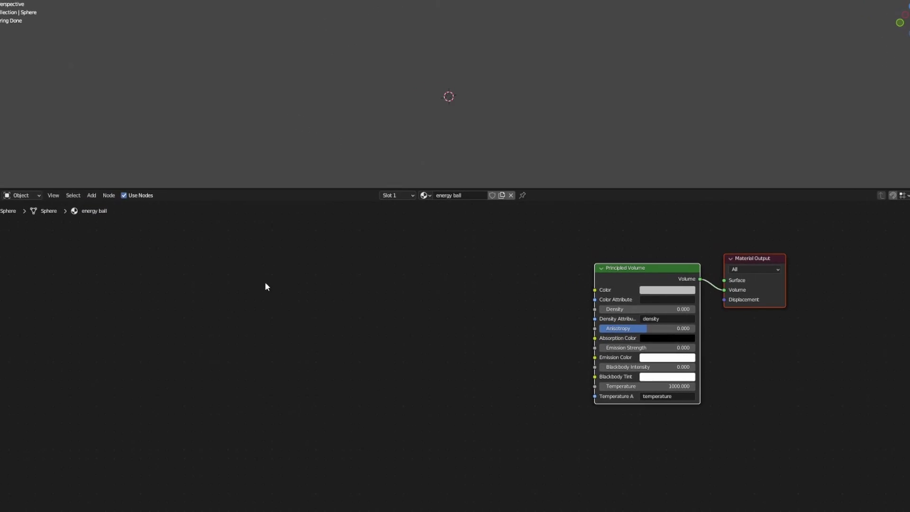
Add a Texture Coordinate node well ahead of the Principled Volume node
{"action": "key", "text": "shift+a"}
{"action": "left_click", "coordinate": [266, 281]}
{"action": "type", "text": "coord"}
{"action": "left_click", "coordinate": [285, 299]}
{"action": "left_click", "coordinate": [145, 290]}
Add a Vector Math node set to Distance, feeding it the Object coordinates and linking its value to the Principled Volume's Emission Strength
{"action": "key", "text": "shift+a"}
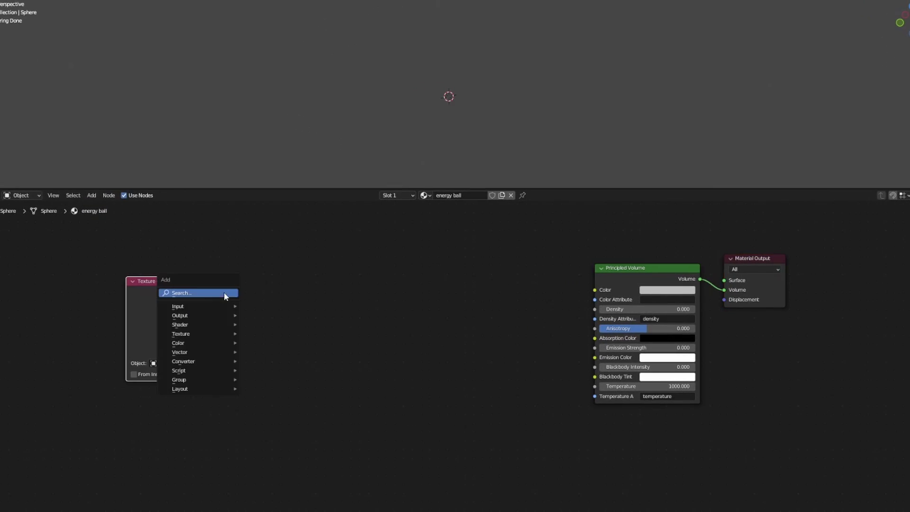
{"action": "left_click", "coordinate": [224, 292]}
{"action": "type", "text": "vect"}
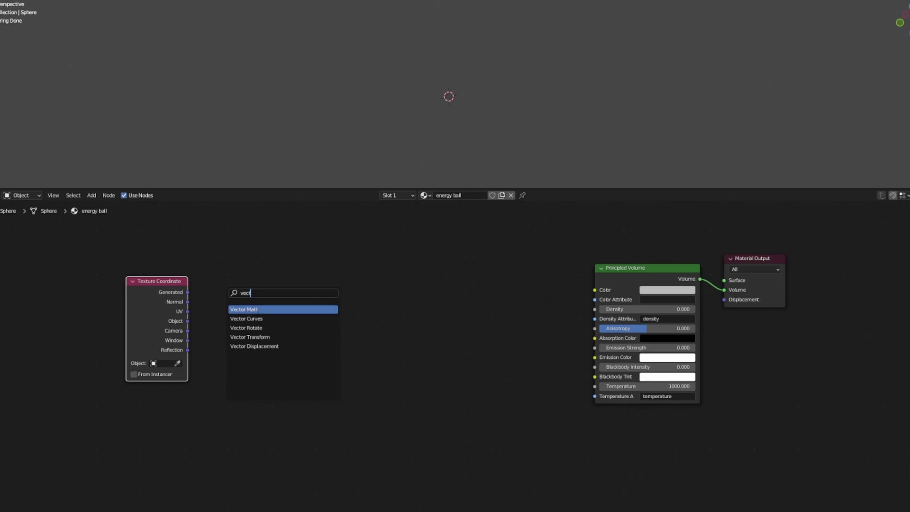
{"action": "left_click", "coordinate": [256, 309]}
{"action": "left_click", "coordinate": [237, 297]}
{"action": "left_click_drag", "start_coordinate": [188, 320], "coordinate": [595, 348]}
{"action": "left_click", "coordinate": [232, 309]}
{"action": "left_click", "coordinate": [219, 435]}
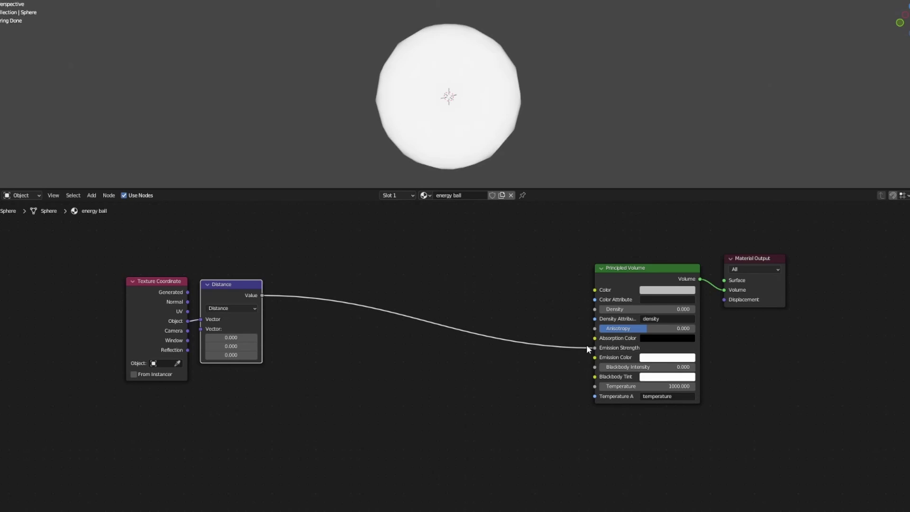
Make room after the Distance node and insert an Invert node before Emission Strength, with the distance value feeding its Color input
{"action": "left_click_drag", "start_coordinate": [125, 266], "coordinate": [251, 327]}
{"action": "left_click_drag", "start_coordinate": [233, 287], "coordinate": [207, 282]}
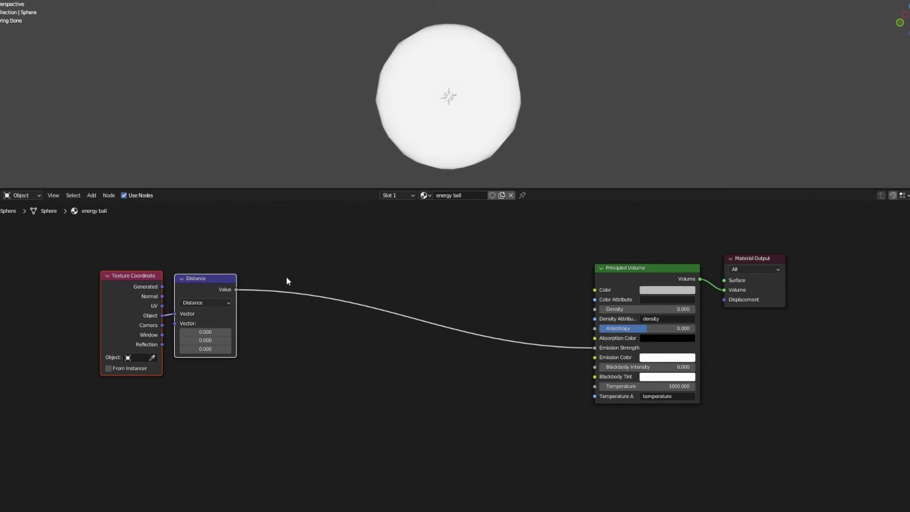
{"action": "left_click", "coordinate": [287, 276]}
{"action": "key", "text": "shift+a"}
{"action": "left_click", "coordinate": [297, 276]}
{"action": "type", "text": "invert"}
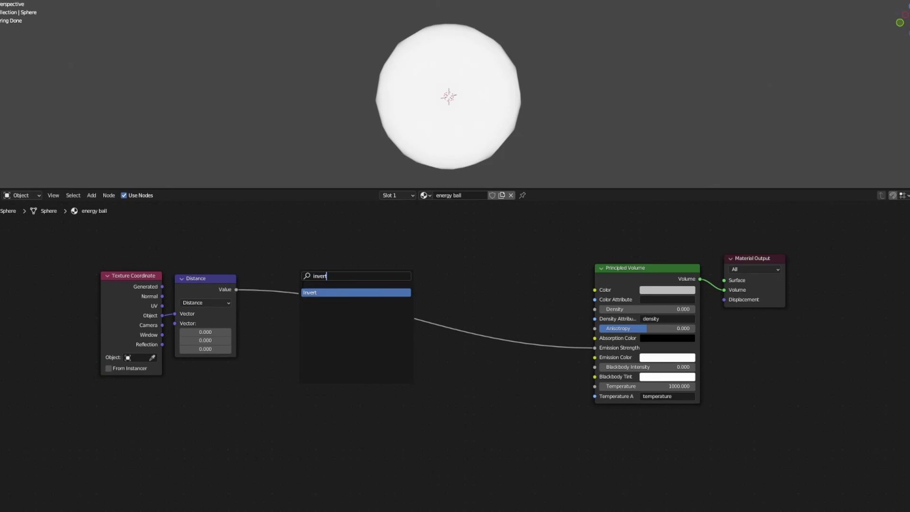
{"action": "key", "text": "Return"}
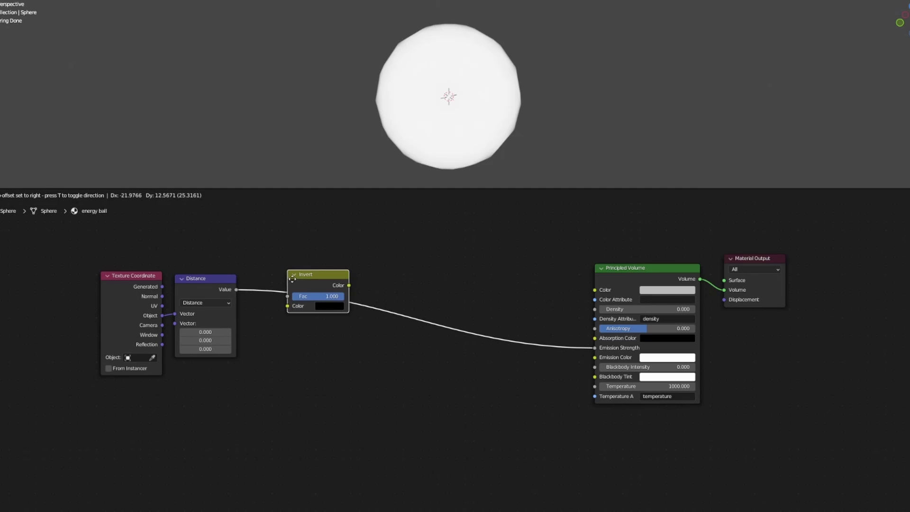
{"action": "left_click", "coordinate": [306, 292]}
{"action": "left_click_drag", "start_coordinate": [305, 288], "coordinate": [286, 285]}
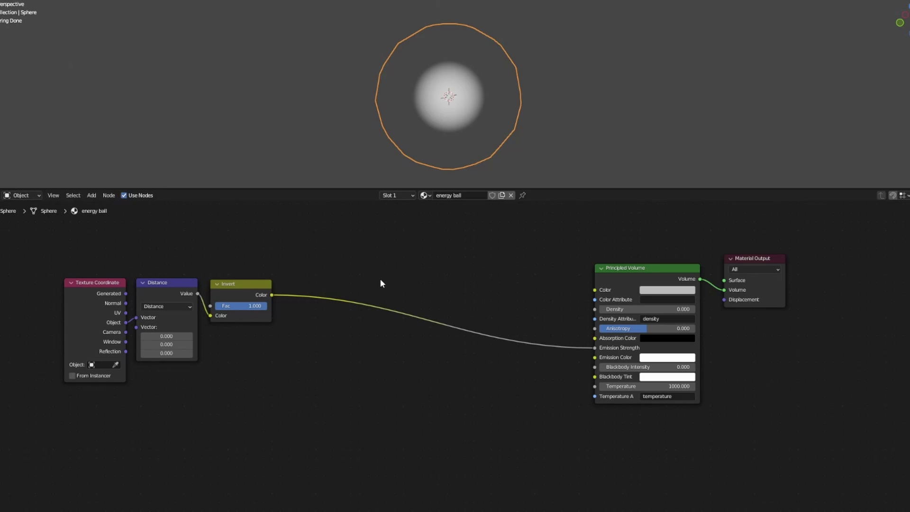
Insert a Math node between Invert and the Emission Strength input, and set its operation to Multiply
{"action": "key", "text": "shift+a"}
{"action": "left_click", "coordinate": [380, 284]}
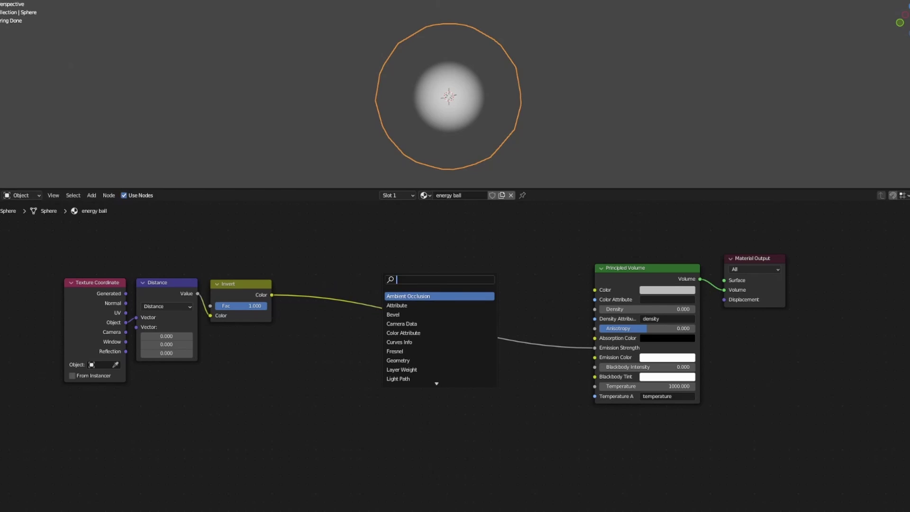
{"action": "type", "text": "add"}
{"action": "key", "text": "Return"}
{"action": "left_click", "coordinate": [354, 272]}
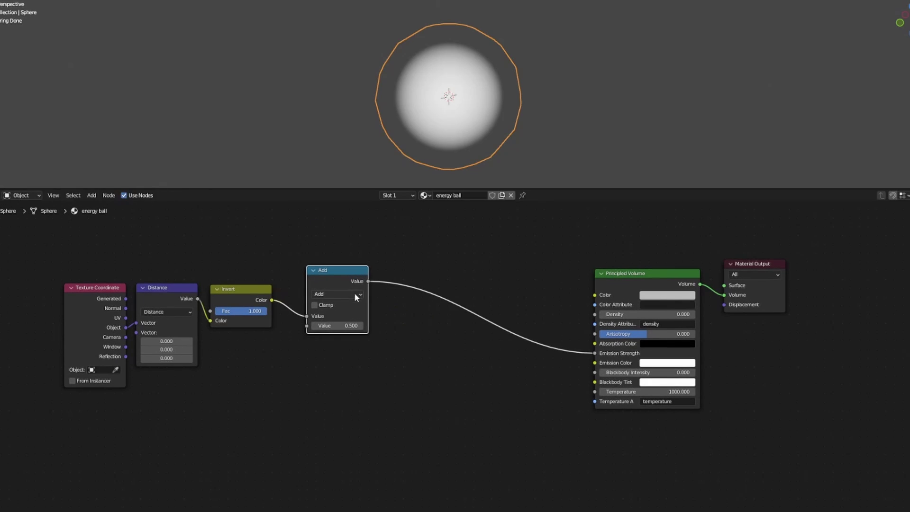
{"action": "left_click", "coordinate": [354, 293]}
{"action": "left_click", "coordinate": [351, 336]}
Raise the Multiply node's second value to about 137.1 and reposition the node slightly above the Invert node
{"action": "left_click_drag", "start_coordinate": [339, 284], "coordinate": [384, 288]}
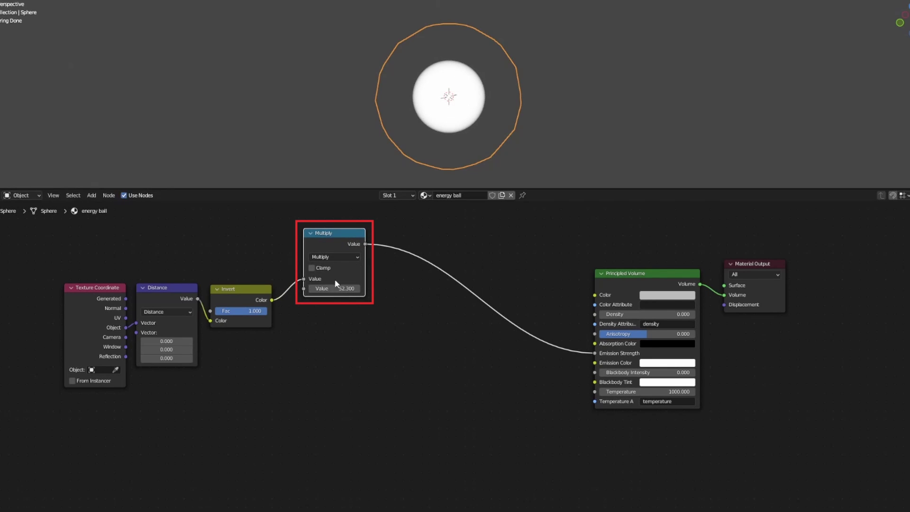
{"action": "left_click_drag", "start_coordinate": [329, 236], "coordinate": [325, 231]}
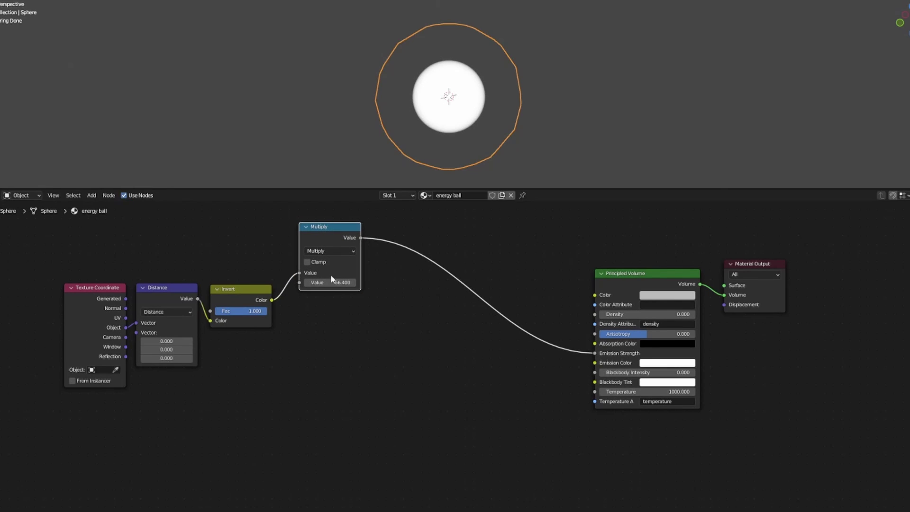
{"action": "left_click_drag", "start_coordinate": [327, 281], "coordinate": [359, 281]}
{"action": "middle_click_drag", "start_coordinate": [397, 297], "coordinate": [536, 313]}
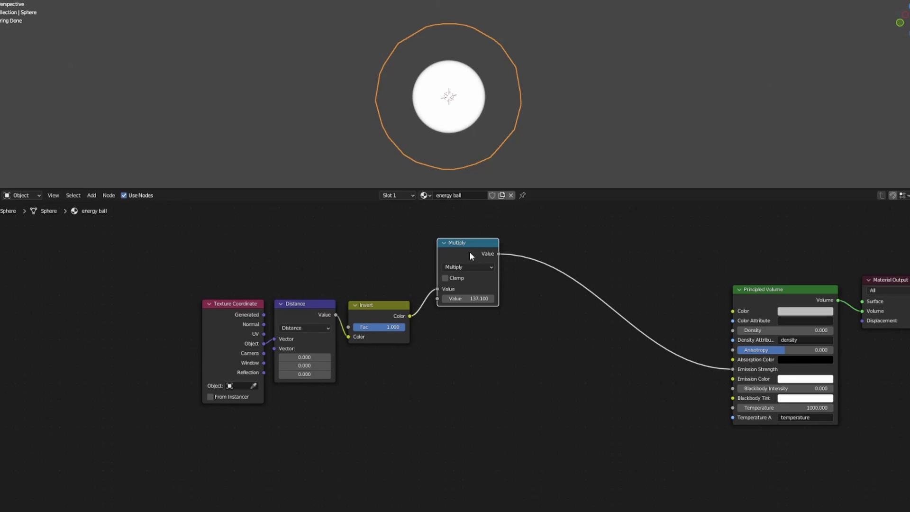
{"action": "left_click_drag", "start_coordinate": [471, 255], "coordinate": [464, 271]}
Connect a new Value node to the Multiply node's second input and label it Central Emission Strength
{"action": "left_click_drag", "start_coordinate": [434, 305], "coordinate": [202, 239]}
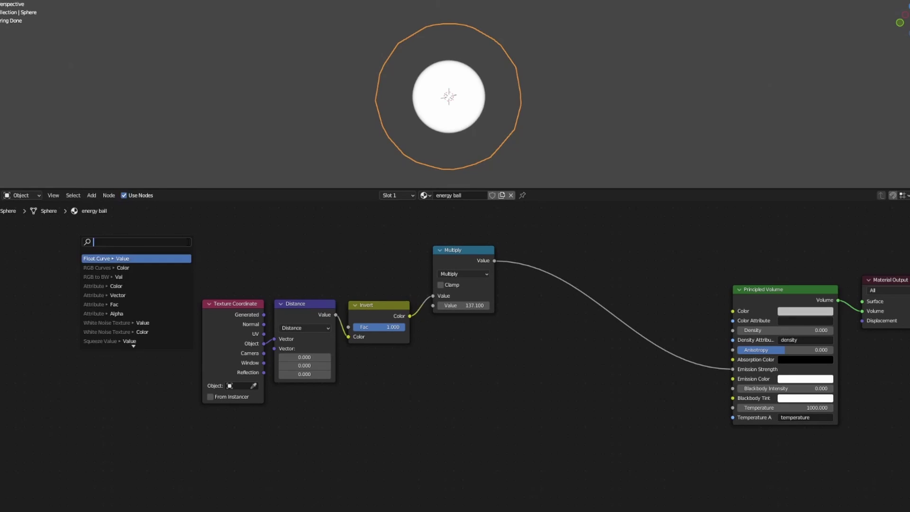
{"action": "type", "text": "value"}
{"action": "key", "text": "Return"}
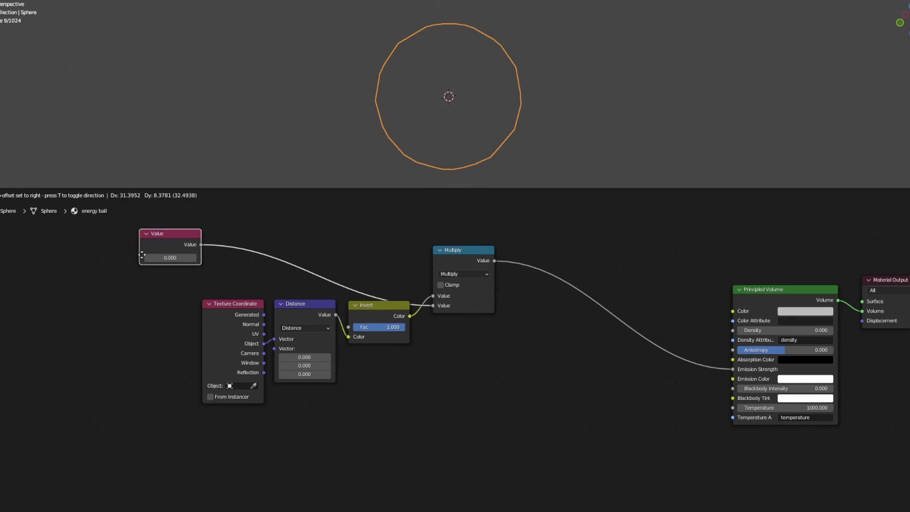
{"action": "key", "text": "n"}
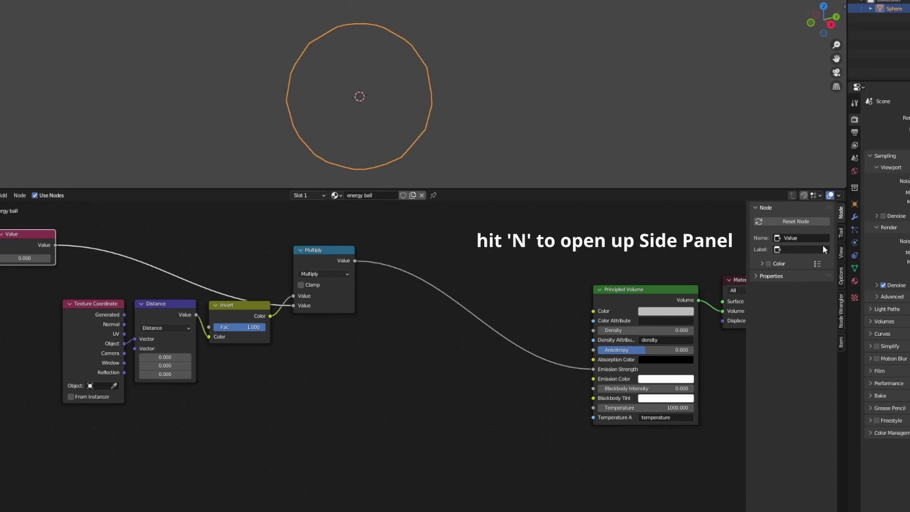
{"action": "left_click", "coordinate": [823, 248]}
{"action": "type", "text": "Central Emis"}
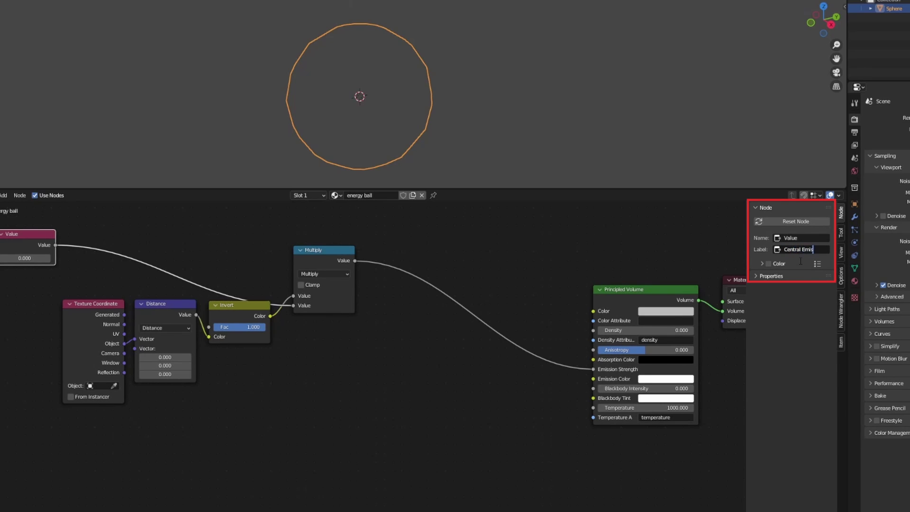
{"action": "key", "text": "Return"}
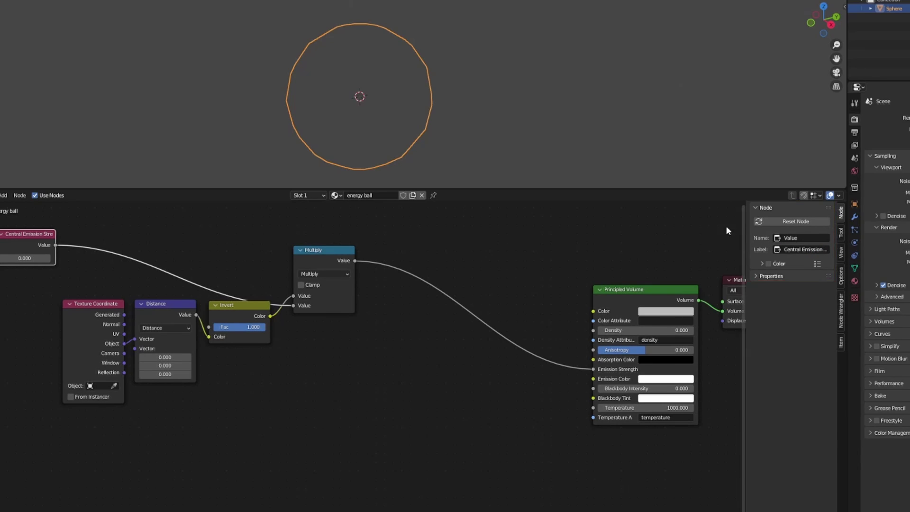
Set the Central Emission Strength value to 2000 and space its node and the Multiply node further apart
{"action": "left_click", "coordinate": [192, 263]}
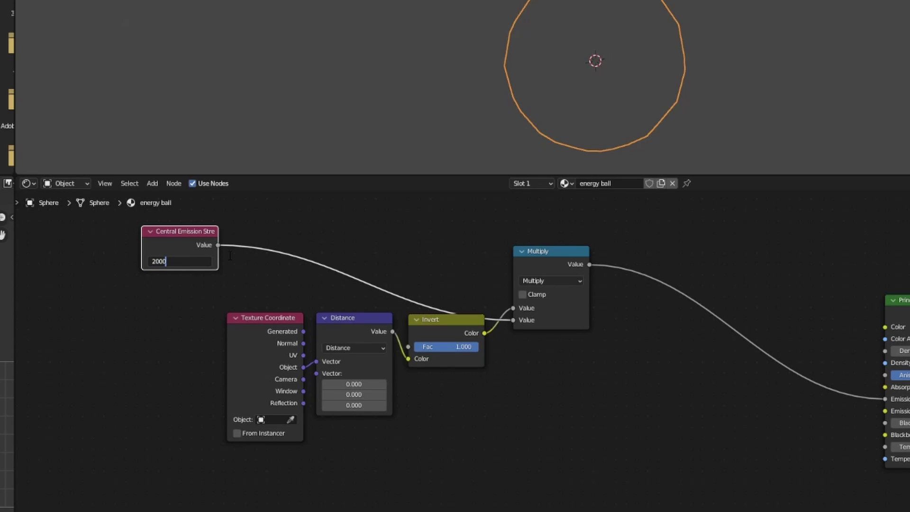
{"action": "key", "text": "Return"}
{"action": "left_click_drag", "start_coordinate": [186, 237], "coordinate": [129, 247]}
{"action": "left_click_drag", "start_coordinate": [548, 263], "coordinate": [553, 257]}
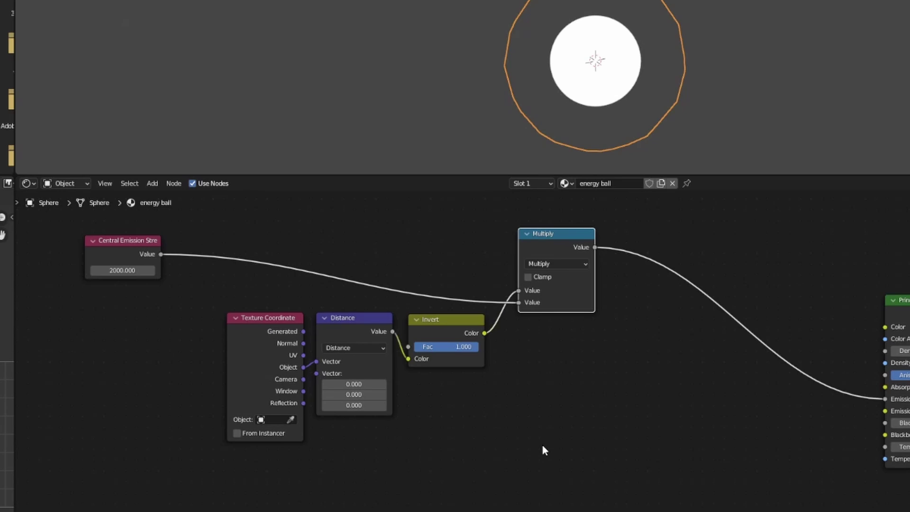
Add a ColorRamp below the Multiply node, feed Invert's Color into its Fac, and connect its Color to Emission Strength
{"action": "key", "text": "shift+a"}
{"action": "type", "text": "color"}
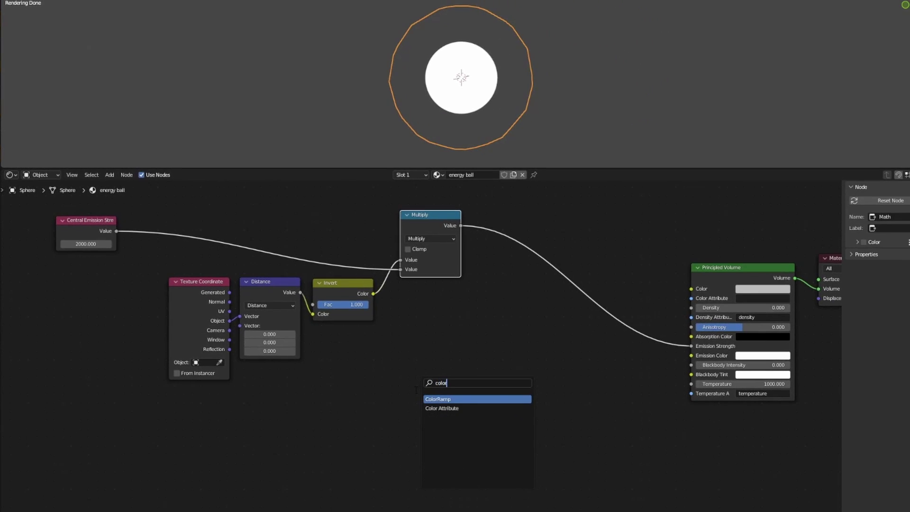
{"action": "key", "text": "Return"}
{"action": "left_click", "coordinate": [403, 296]}
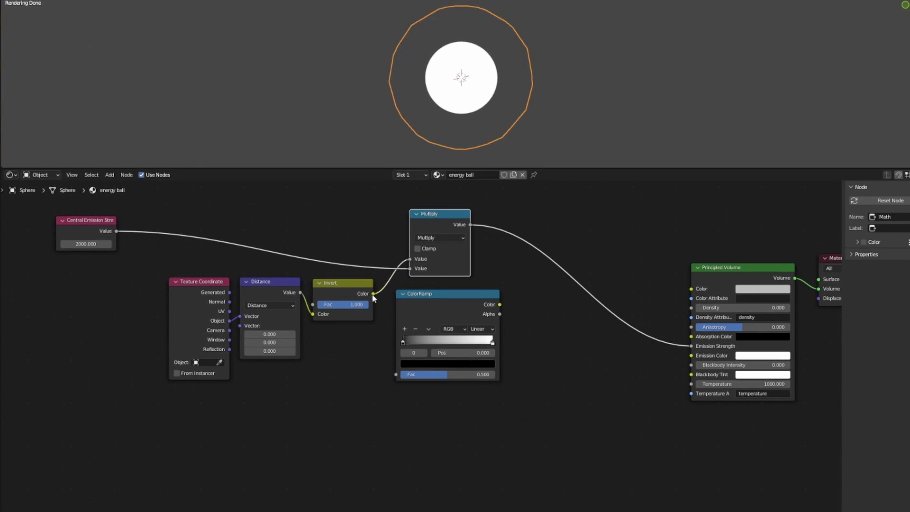
{"action": "left_click_drag", "start_coordinate": [374, 293], "coordinate": [397, 375]}
{"action": "left_click_drag", "start_coordinate": [496, 302], "coordinate": [693, 346]}
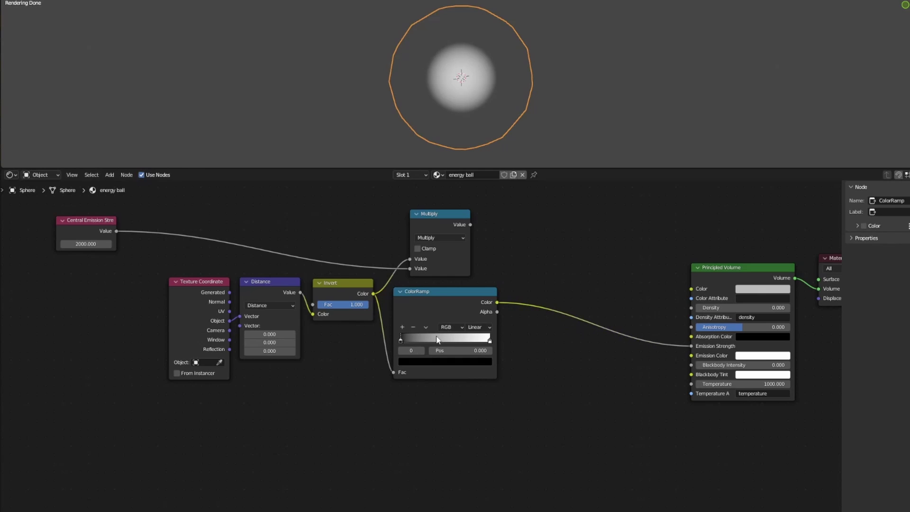
Set the ColorRamp interpolation to B-Spline and shift its black stop to about 0.368
{"action": "left_click", "coordinate": [475, 327]}
{"action": "left_click", "coordinate": [477, 342]}
{"action": "left_click_drag", "start_coordinate": [404, 338], "coordinate": [431, 338]}
Duplicate the Multiply node, feed it the first Multiply's value and the ColorRamp's Color, and connect its output to Emission Strength
{"action": "left_click_drag", "start_coordinate": [430, 214], "coordinate": [436, 213]}
{"action": "key", "text": "shift+d"}
{"action": "left_click", "coordinate": [550, 256]}
{"action": "left_click_drag", "start_coordinate": [497, 302], "coordinate": [520, 287]}
{"action": "left_click_drag", "start_coordinate": [477, 223], "coordinate": [520, 278]}
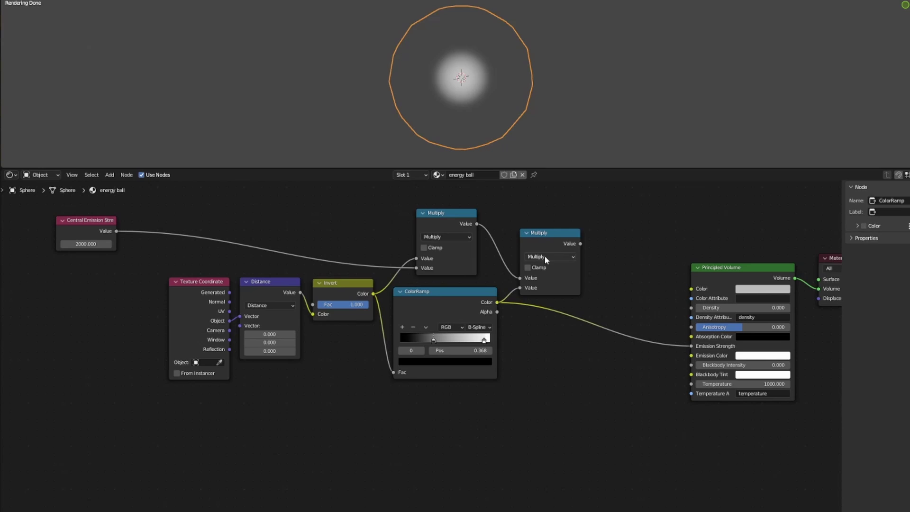
{"action": "left_click_drag", "start_coordinate": [581, 243], "coordinate": [690, 346]}
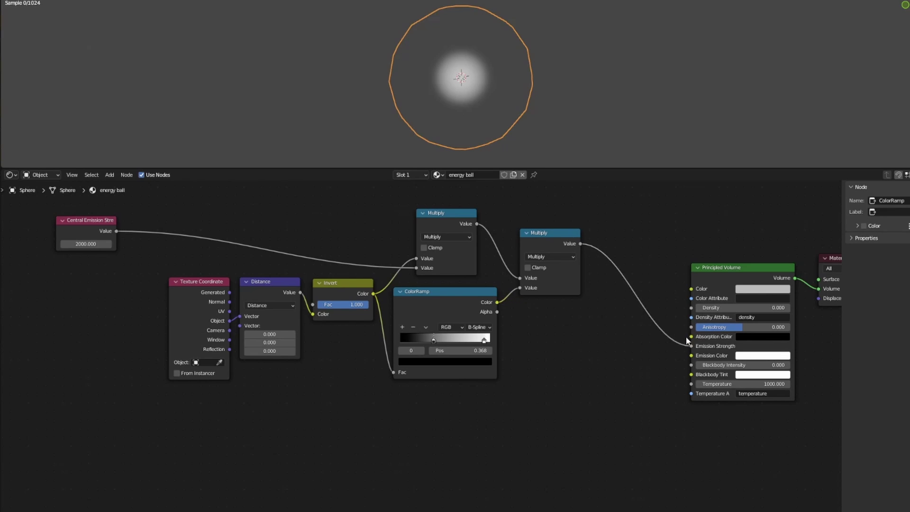
Shift the ColorRamp's black stop to about 0.686 and reposition the Texture Coordinate node slightly away from Distance
{"action": "left_click_drag", "start_coordinate": [541, 251], "coordinate": [542, 252]}
{"action": "mouse_move", "coordinate": [438, 337]}
{"action": "left_mouse_down"}
{"action": "mouse_move", "coordinate": [472, 341]}
{"action": "mouse_move", "coordinate": [422, 337]}
{"action": "mouse_move", "coordinate": [488, 342]}
{"action": "mouse_move", "coordinate": [461, 343]}
{"action": "left_mouse_up"}
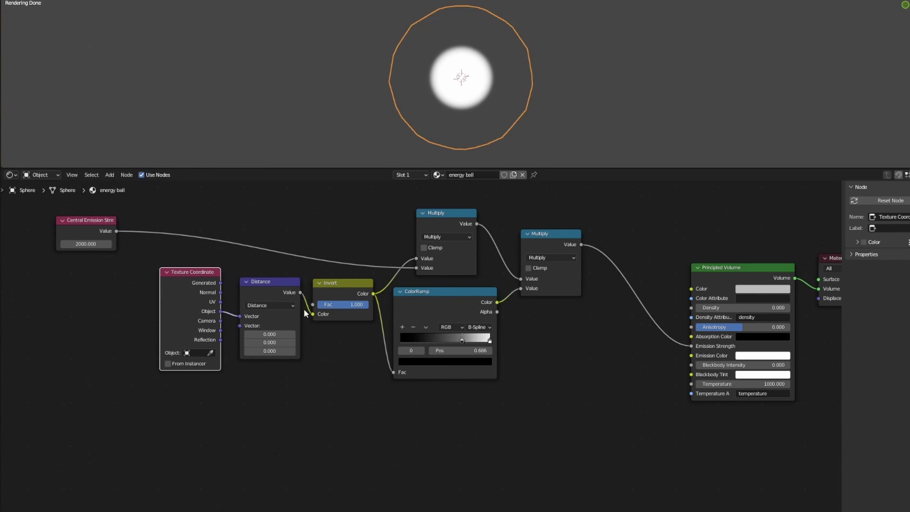
{"action": "middle_click_drag", "start_coordinate": [304, 310], "coordinate": [405, 296]}
{"action": "left_click_drag", "start_coordinate": [281, 269], "coordinate": [280, 266]}
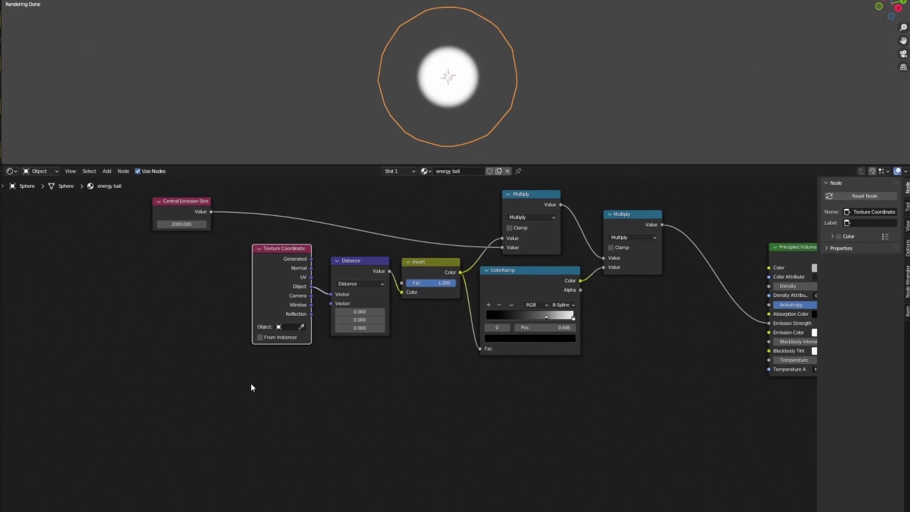
Add a Combine XYZ node below Texture Coordinate and connect its Vector to the Distance node's second Vector input
{"action": "key", "text": "shift+a"}
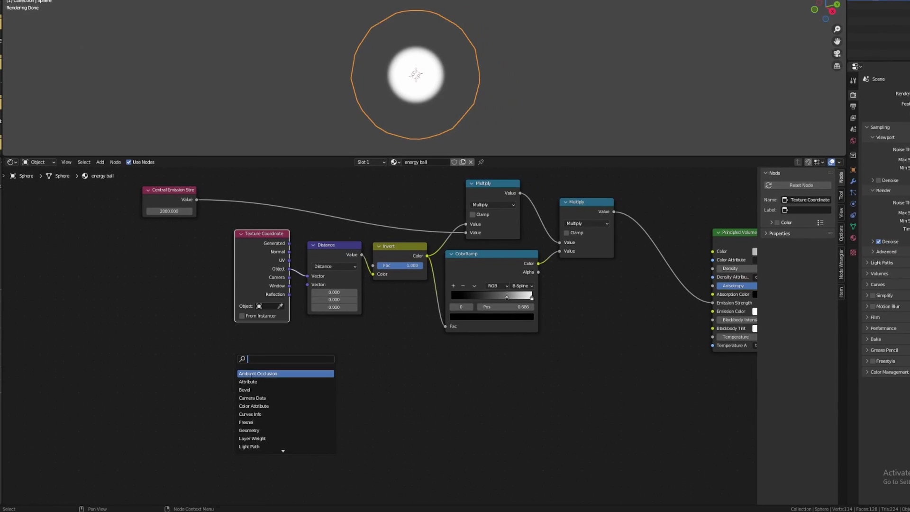
{"action": "type", "text": "comb"}
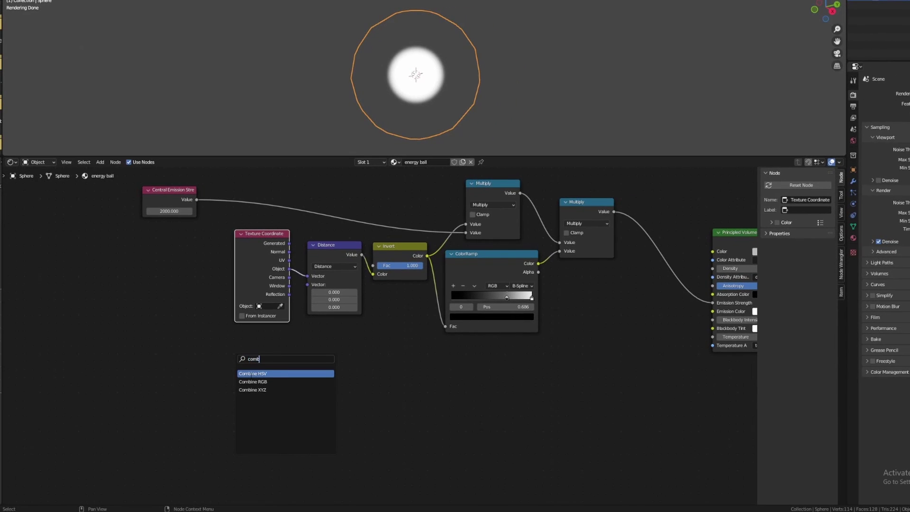
{"action": "type", "text": "ine"}
{"action": "key", "text": "Down"}
{"action": "key", "text": "Down"}
{"action": "key", "text": "Return"}
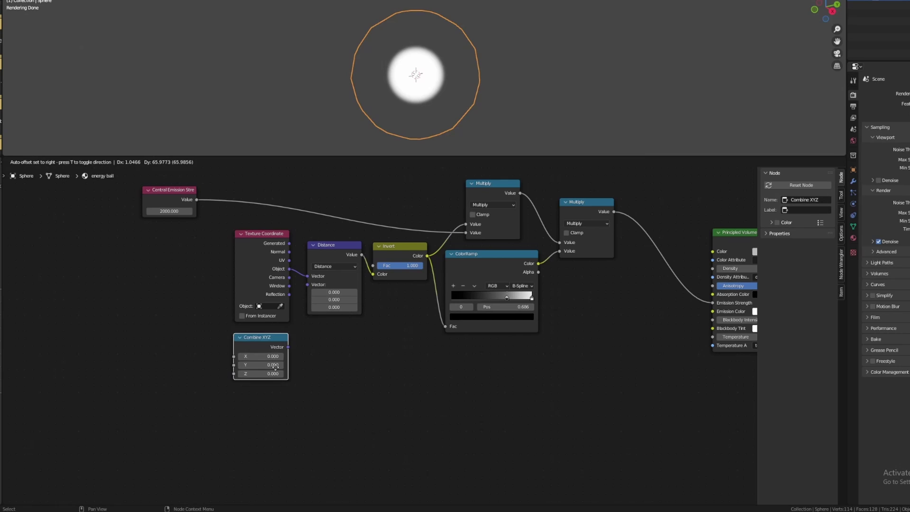
{"action": "left_click", "coordinate": [287, 368]}
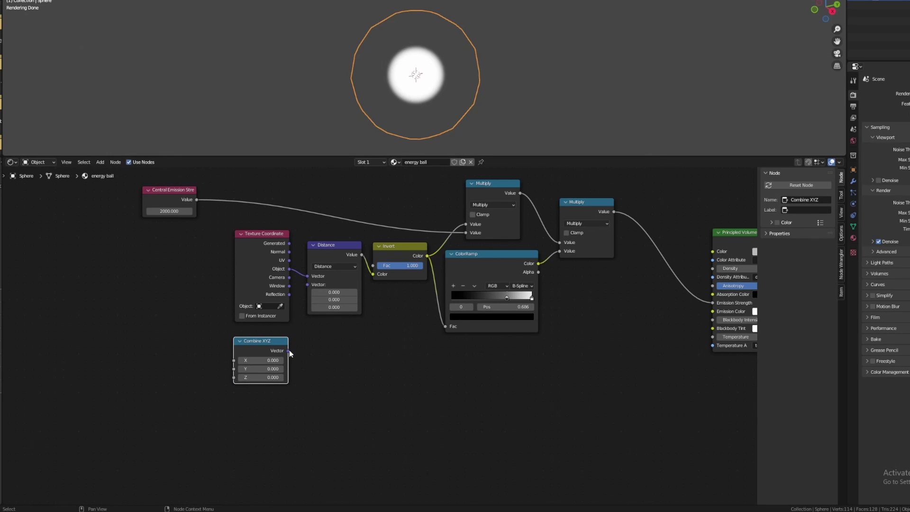
{"action": "left_click_drag", "start_coordinate": [288, 350], "coordinate": [309, 284]}
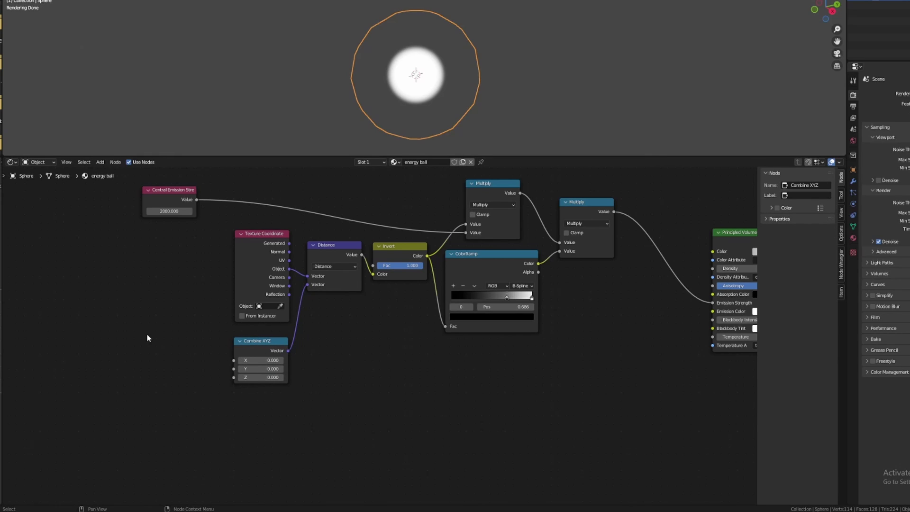
Add a Noise Texture node beside Texture Coordinate and set its dimensions to 4D
{"action": "key", "text": "shift+a"}
{"action": "type", "text": "noise"}
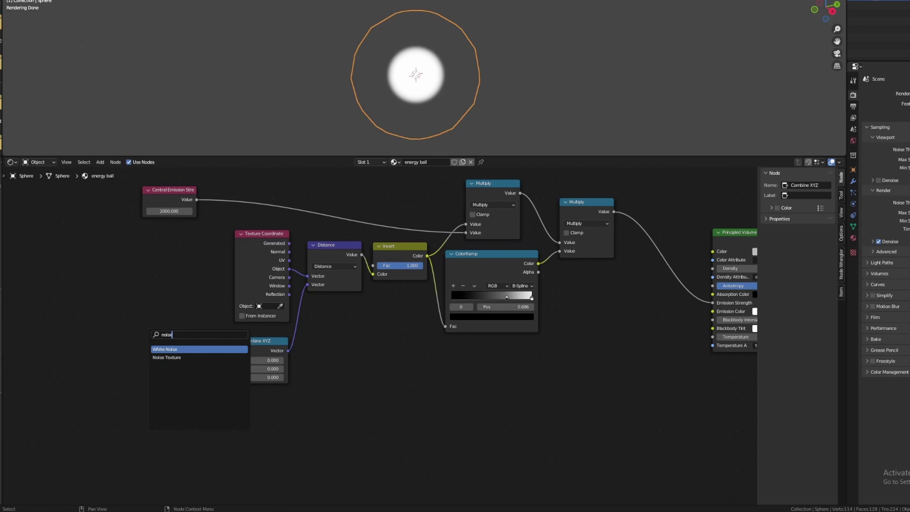
{"action": "key", "text": "Down"}
{"action": "key", "text": "Return"}
{"action": "left_click", "coordinate": [171, 273]}
{"action": "left_click", "coordinate": [170, 284]}
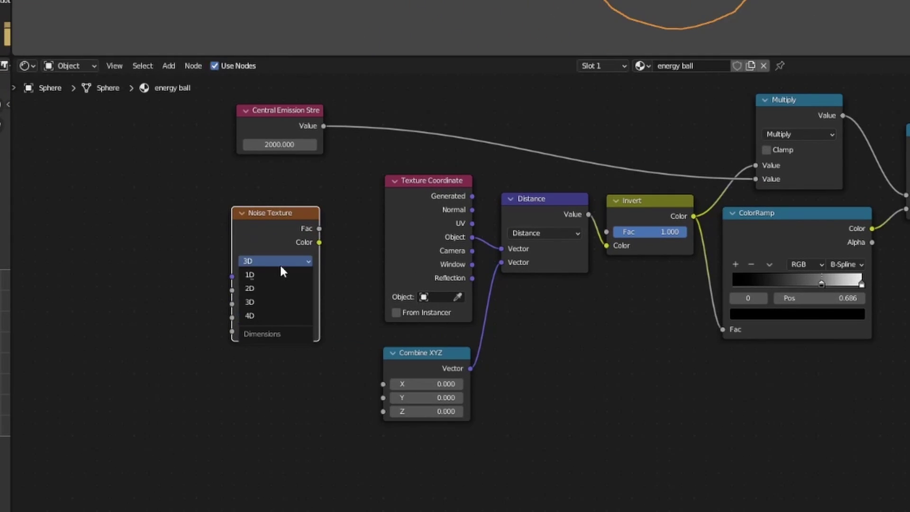
{"action": "left_click", "coordinate": [265, 316]}
Duplicate the 4D Noise Texture twice, stacking the copies below the original
{"action": "key", "text": "shift+d"}
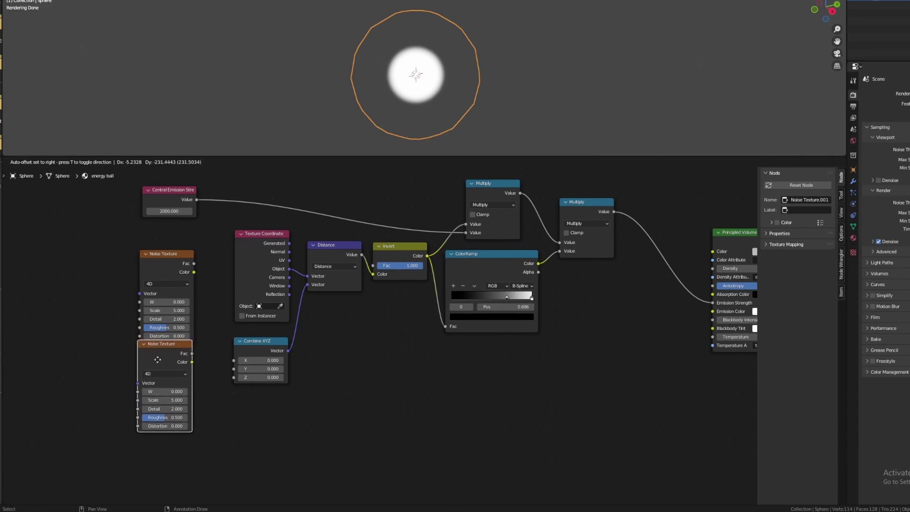
{"action": "left_click", "coordinate": [157, 365]}
{"action": "key", "text": "shift+d"}
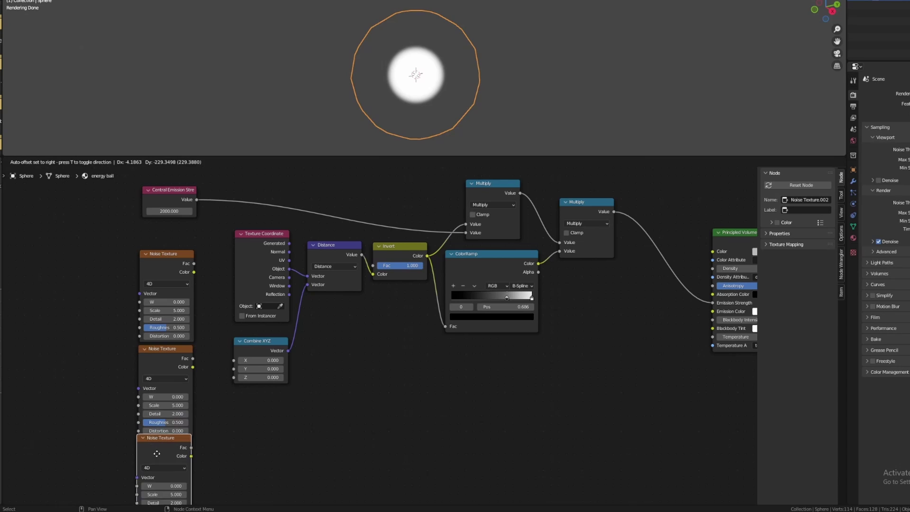
{"action": "left_click", "coordinate": [158, 458]}
Connect the Fac outputs of the three Noise Textures to the X, Y and Z inputs of Combine XYZ
{"action": "left_click_drag", "start_coordinate": [194, 263], "coordinate": [236, 370]}
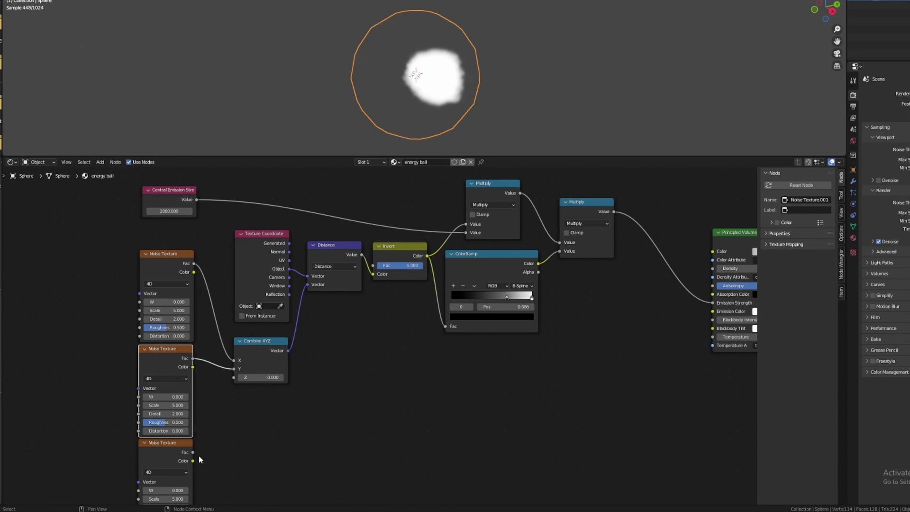
{"action": "left_click_drag", "start_coordinate": [193, 454], "coordinate": [235, 377]}
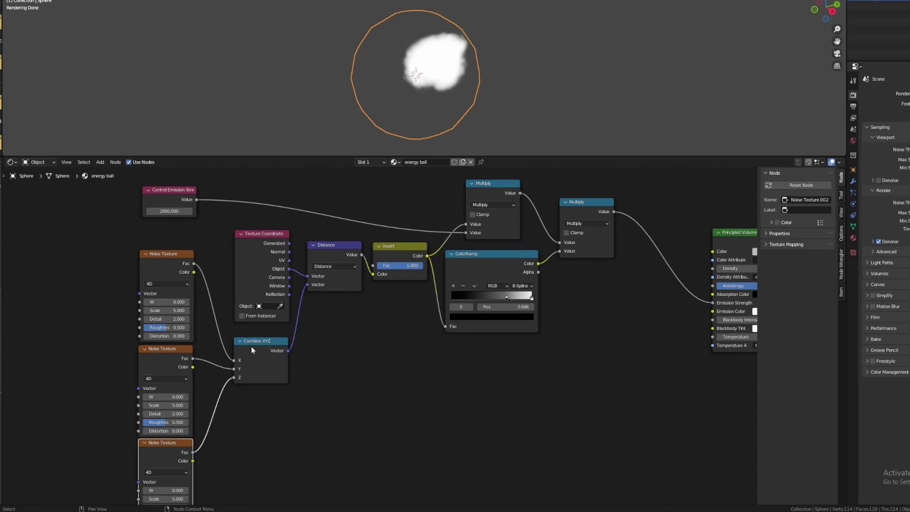
{"action": "left_click", "coordinate": [298, 434]}
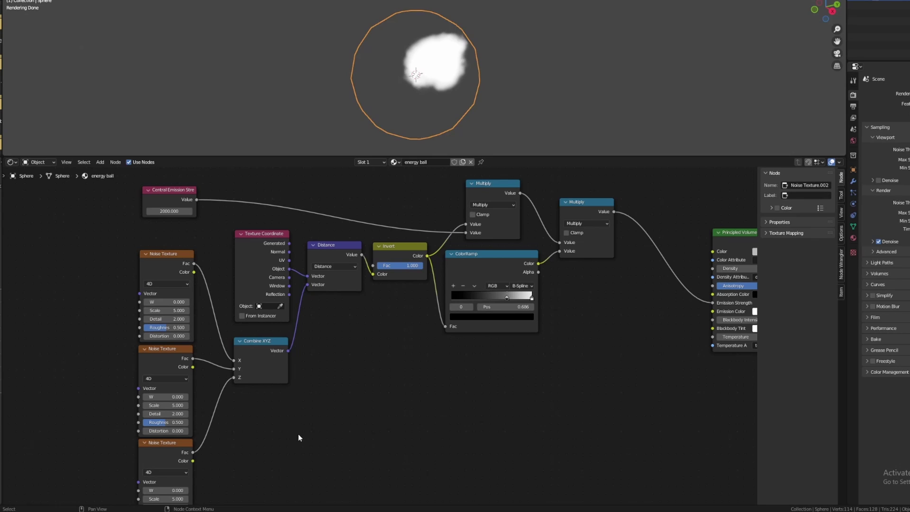
Move the Noise Textures and Combine XYZ aside and insert a Vector Math node between Combine XYZ and Distance
{"action": "left_click_drag", "start_coordinate": [298, 434], "coordinate": [137, 264]}
{"action": "left_click_drag", "start_coordinate": [239, 354], "coordinate": [175, 354]}
{"action": "left_click", "coordinate": [192, 348]}
{"action": "key", "text": "shift+a"}
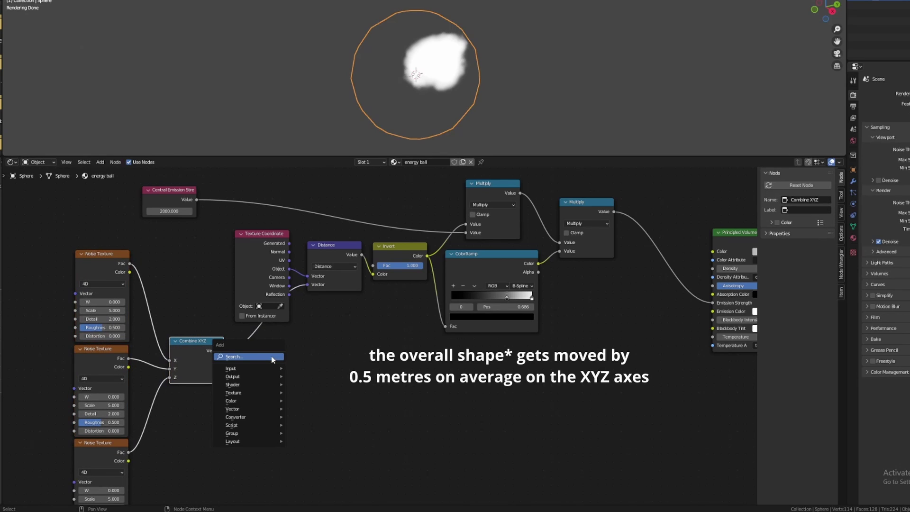
{"action": "left_click", "coordinate": [272, 358]}
{"action": "type", "text": "vect"}
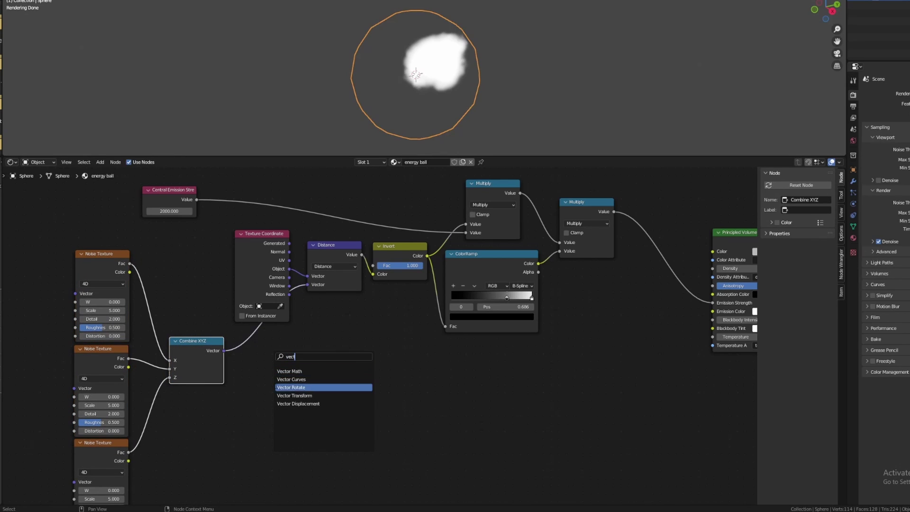
{"action": "left_click", "coordinate": [289, 371]}
{"action": "left_click", "coordinate": [264, 355]}
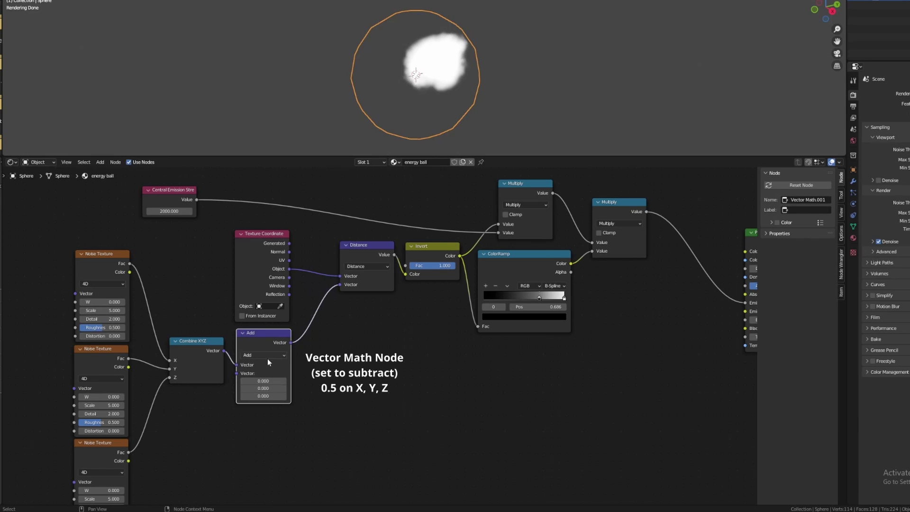
Set the Vector Math operation to Subtract with 0.5 on X, Y and Z
{"action": "left_click", "coordinate": [269, 356]}
{"action": "left_click", "coordinate": [263, 378]}
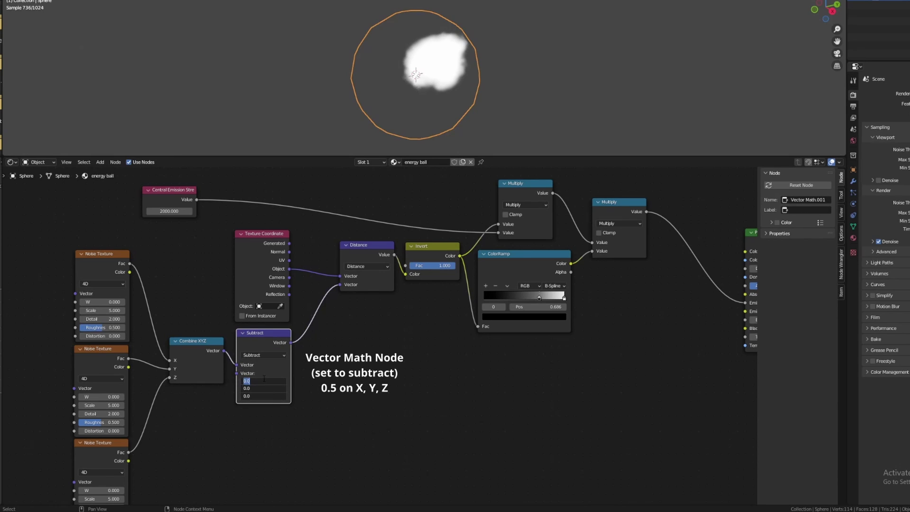
{"action": "key", "text": "Return"}
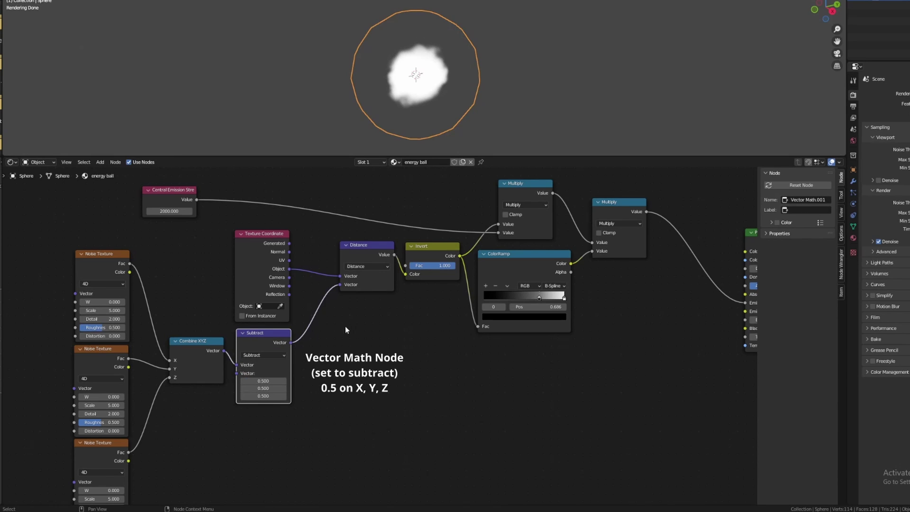
Move the Central Emission Strength node further aside and connect a new Value node to the first Noise Texture's W input
{"action": "scroll", "coordinate": [675, 313], "scroll_direction": "down", "scroll_amount": 2}
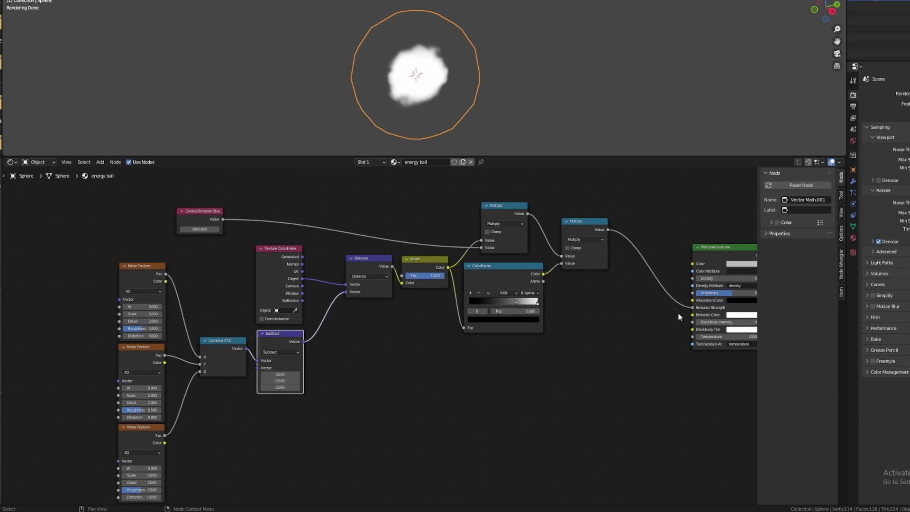
{"action": "left_click_drag", "start_coordinate": [406, 204], "coordinate": [240, 204]}
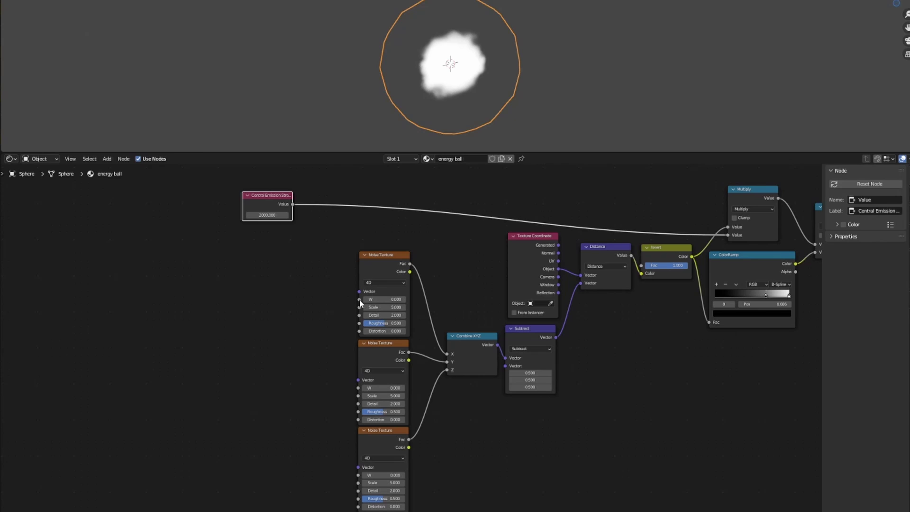
{"action": "left_click", "coordinate": [333, 293]}
{"action": "left_click_drag", "start_coordinate": [278, 280], "coordinate": [277, 278]}
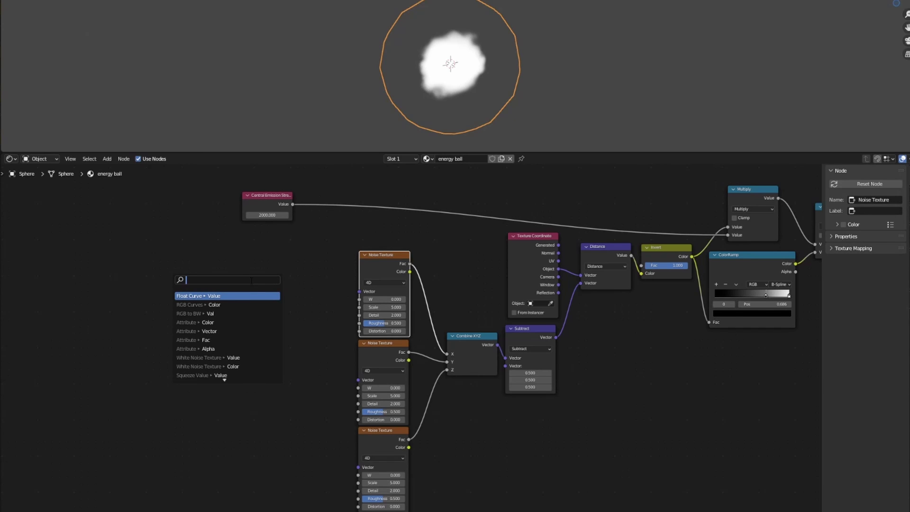
{"action": "type", "text": "value"}
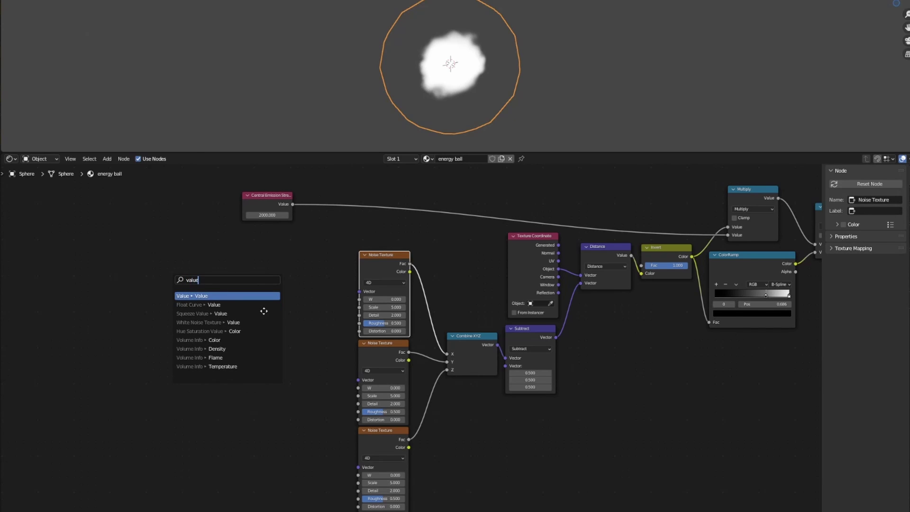
{"action": "key", "text": "Return"}
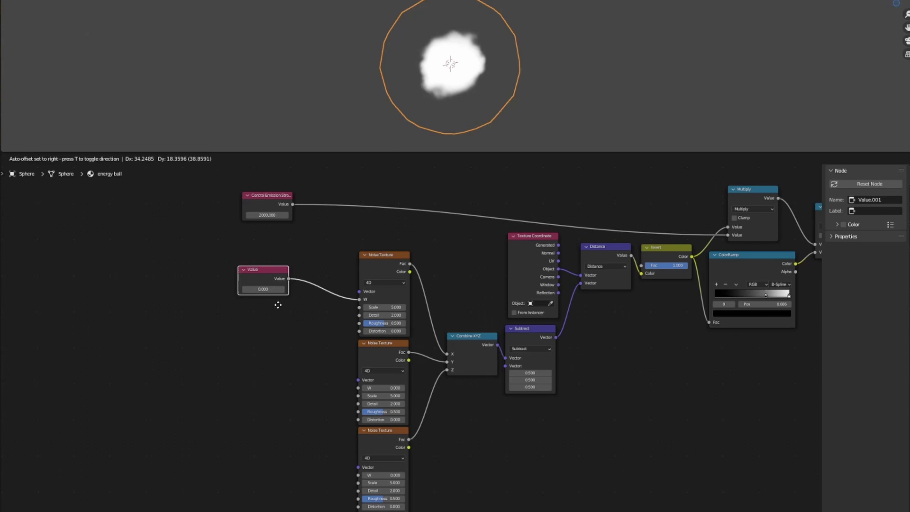
{"action": "left_click", "coordinate": [278, 305]}
Label the new Value node Central Noise Evolution and drive its value with the expression #frame/50
{"action": "left_click", "coordinate": [793, 212]}
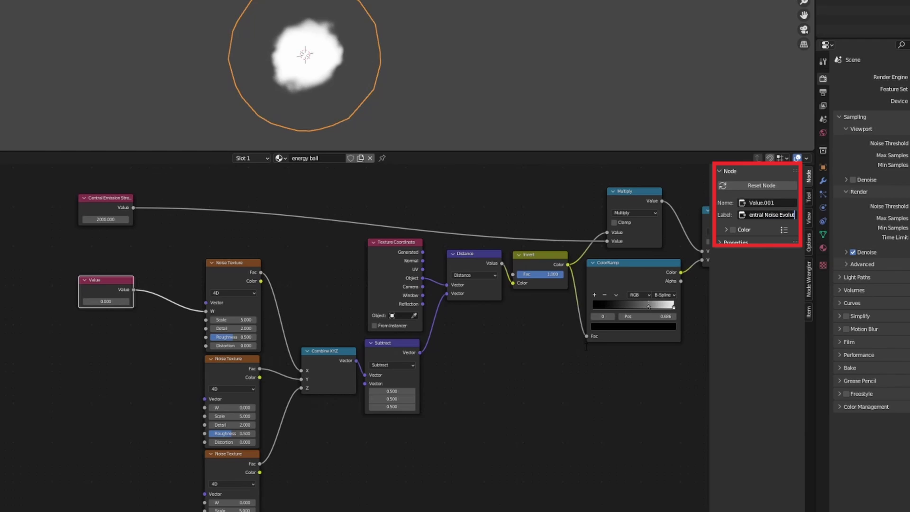
{"action": "key", "text": "Return"}
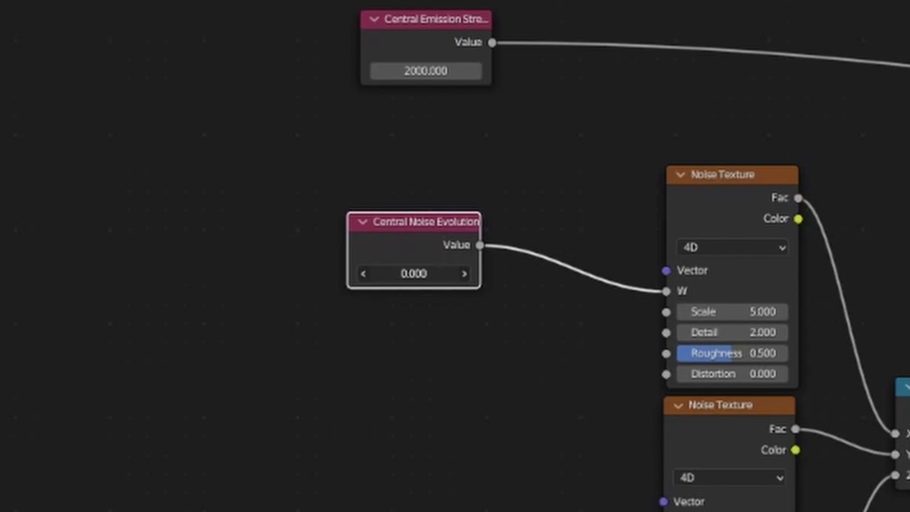
{"action": "type", "text": "#f"}
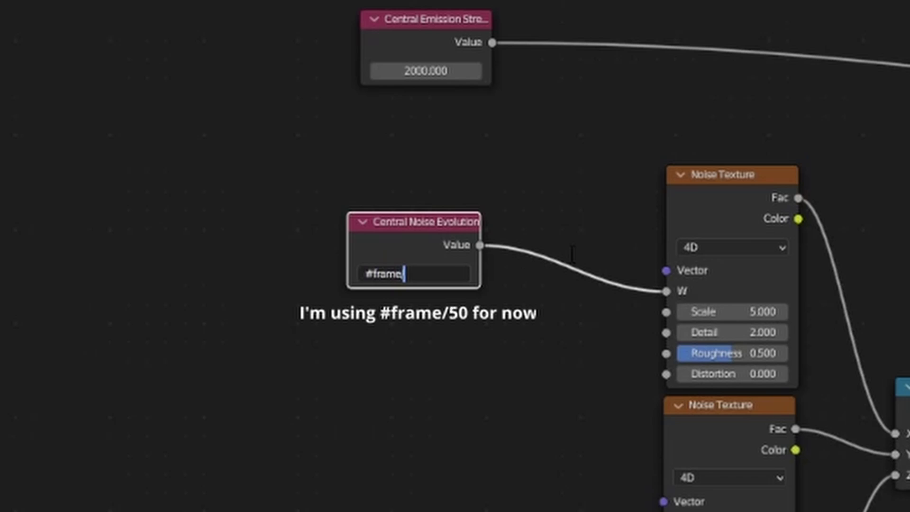
{"action": "type", "text": "rame/50"}
{"action": "key", "text": "Return"}
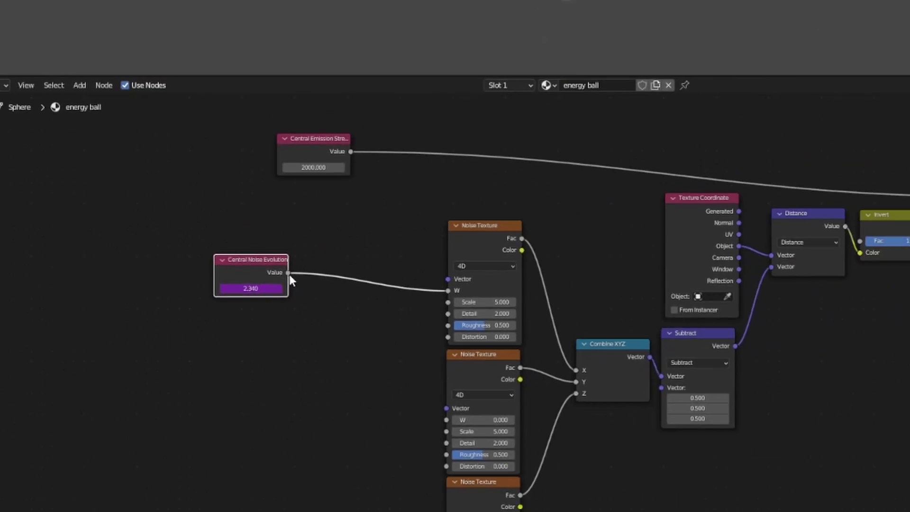
Connect the Central Noise Evolution value to the W inputs of the second and third Noise Textures
{"action": "left_click_drag", "start_coordinate": [295, 271], "coordinate": [306, 363]}
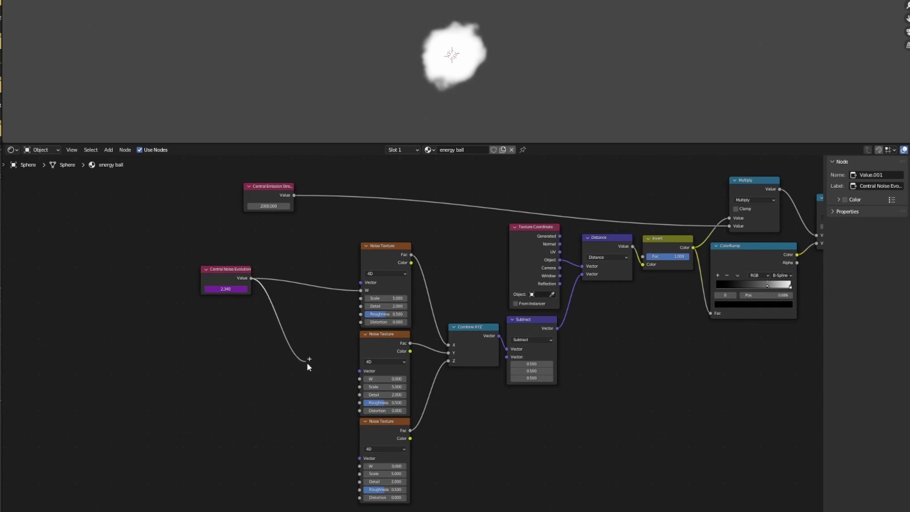
{"action": "left_click_drag", "start_coordinate": [251, 278], "coordinate": [364, 468]}
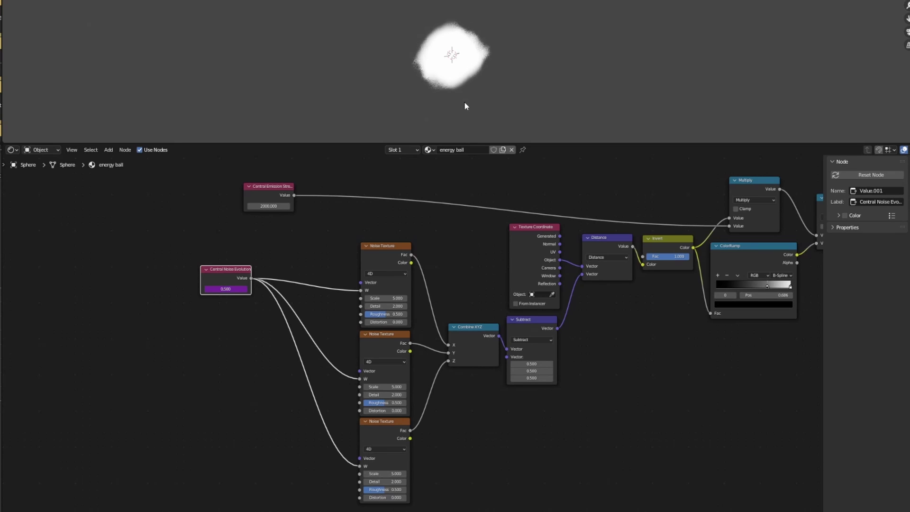
{"action": "middle_click_drag", "start_coordinate": [610, 283], "coordinate": [514, 286]}
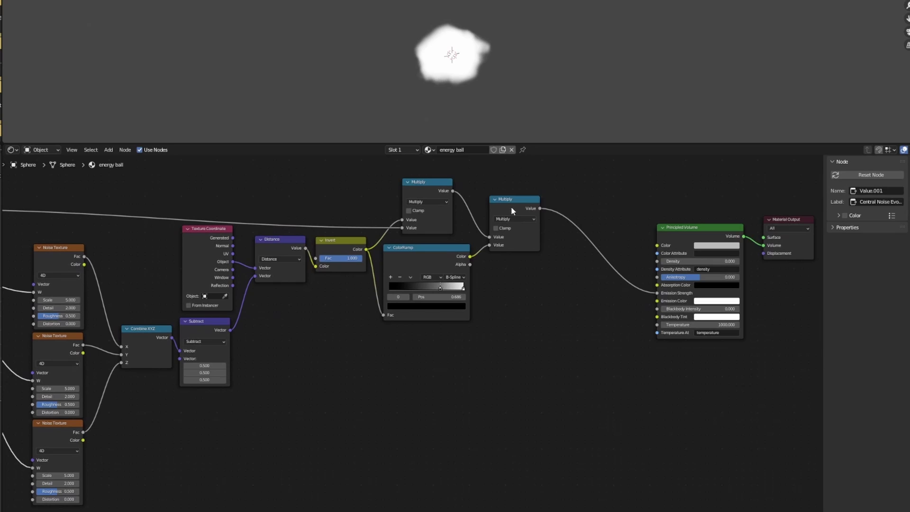
{"action": "left_click_drag", "start_coordinate": [512, 211], "coordinate": [507, 206]}
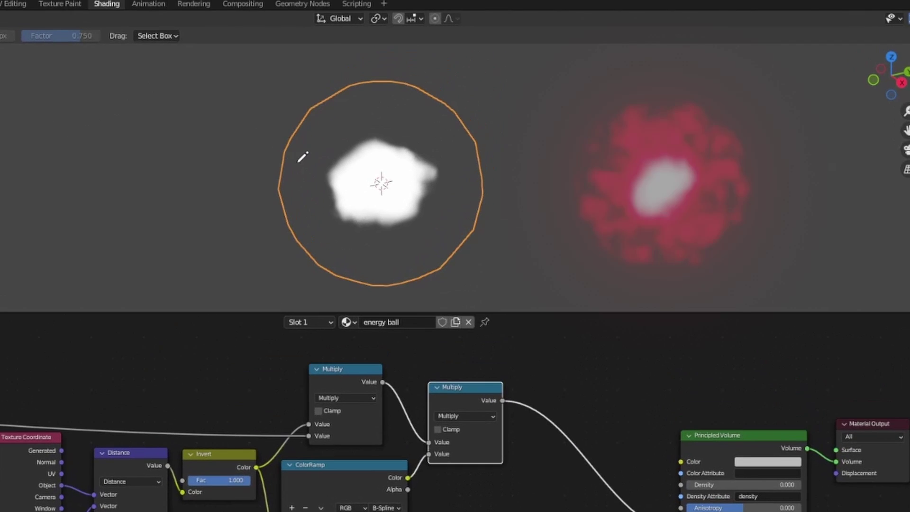
{"action": "mouse_move", "coordinate": [394, 41]}
{"action": "left_mouse_down"}
{"action": "mouse_move", "coordinate": [427, 89]}
{"action": "mouse_move", "coordinate": [506, 46]}
{"action": "left_mouse_up"}
{"action": "mouse_move", "coordinate": [461, 171]}
{"action": "left_mouse_down"}
{"action": "mouse_move", "coordinate": [325, 92]}
{"action": "mouse_move", "coordinate": [315, 142]}
{"action": "left_mouse_up"}
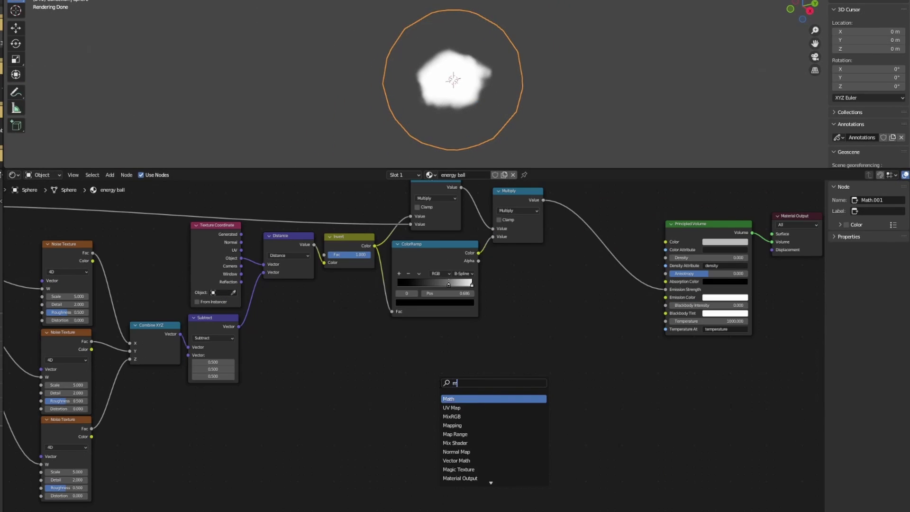
Add a Musgrave Texture node and connect its Height output to the Principled Volume's Emission Strength
{"action": "type", "text": "musg"}
{"action": "key", "text": "Return"}
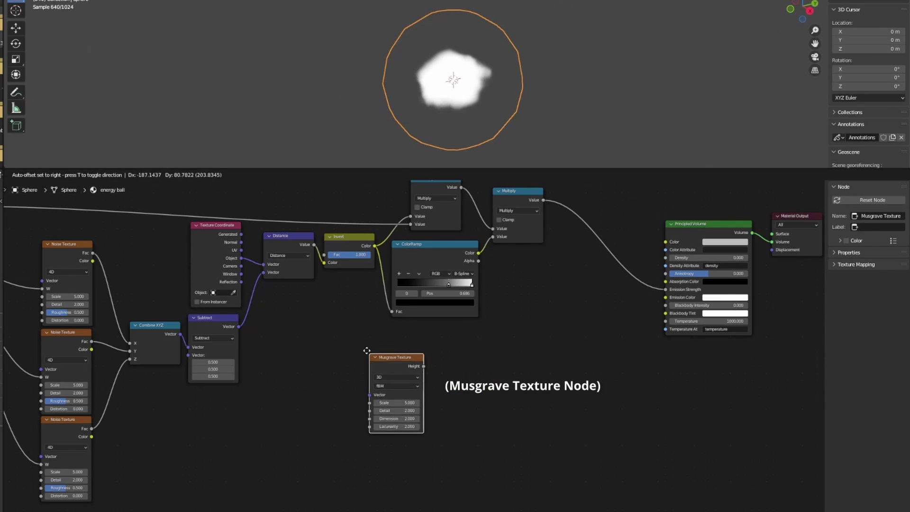
{"action": "left_click", "coordinate": [333, 359]}
{"action": "left_click_drag", "start_coordinate": [377, 367], "coordinate": [666, 290]}
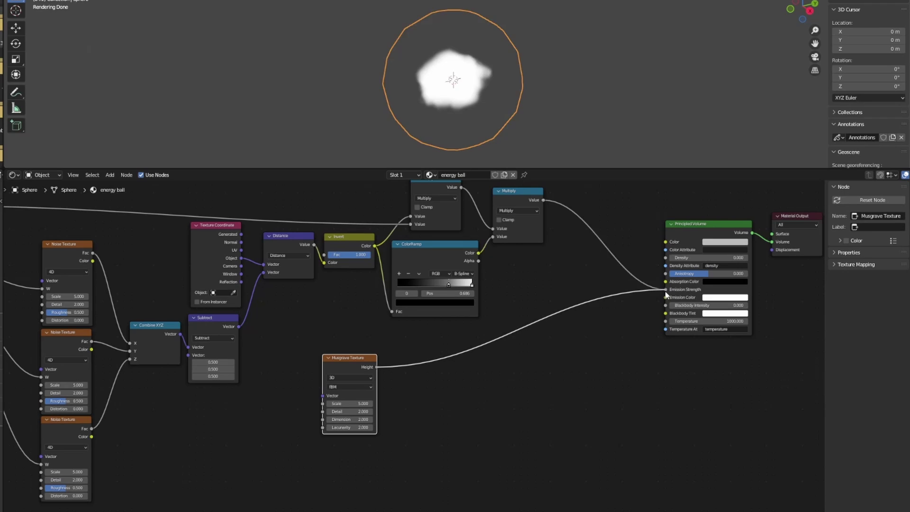
Insert a ColorRamp between the Musgrave Texture and the Principled Volume and set its interpolation to B-Spline
{"action": "key", "text": "shift+a"}
{"action": "type", "text": "color"}
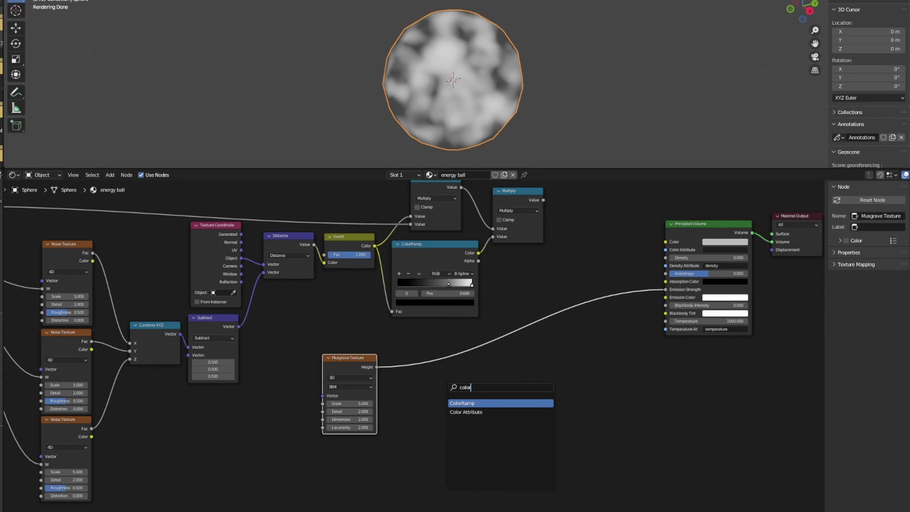
{"action": "key", "text": "Return"}
{"action": "left_click", "coordinate": [417, 365]}
{"action": "left_click", "coordinate": [467, 383]}
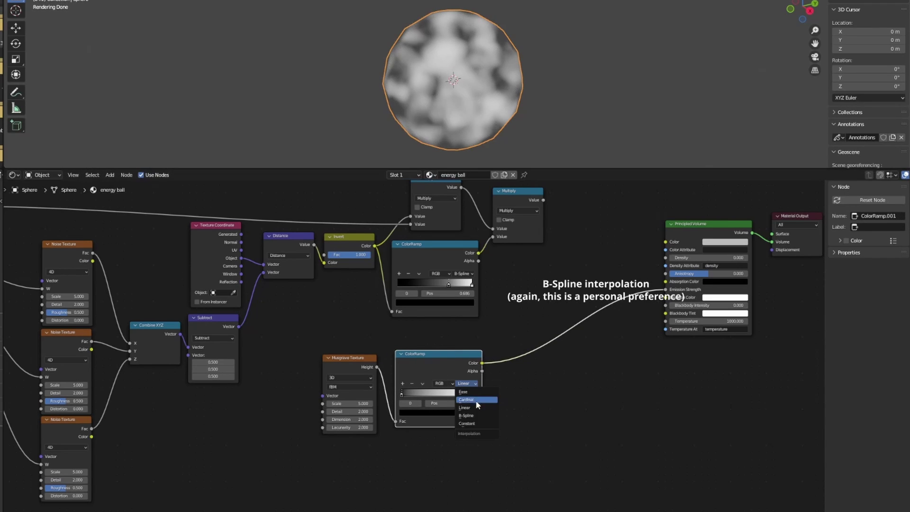
{"action": "left_click", "coordinate": [469, 416]}
Set the Musgrave Texture's Scale to about 3.73 and the new ColorRamp's black stop to about 0.277
{"action": "left_click_drag", "start_coordinate": [403, 393], "coordinate": [436, 393]}
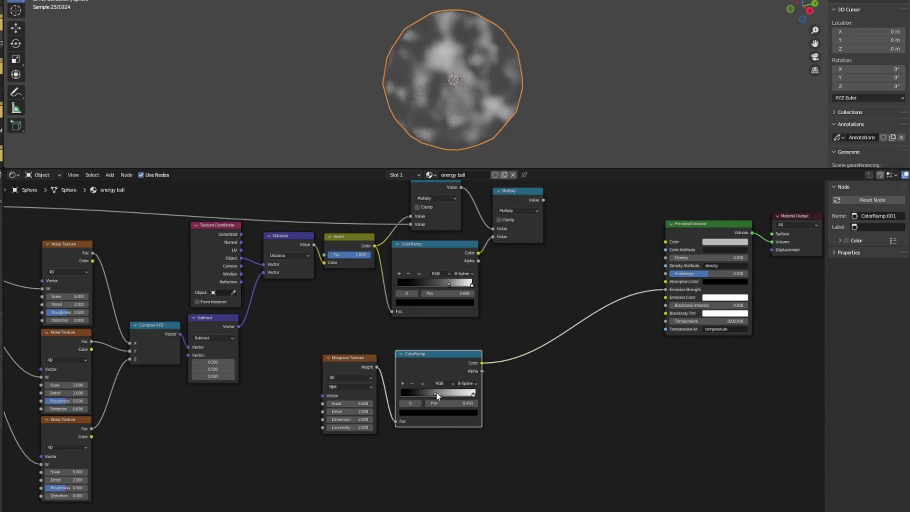
{"action": "left_click_drag", "start_coordinate": [344, 406], "coordinate": [327, 406]}
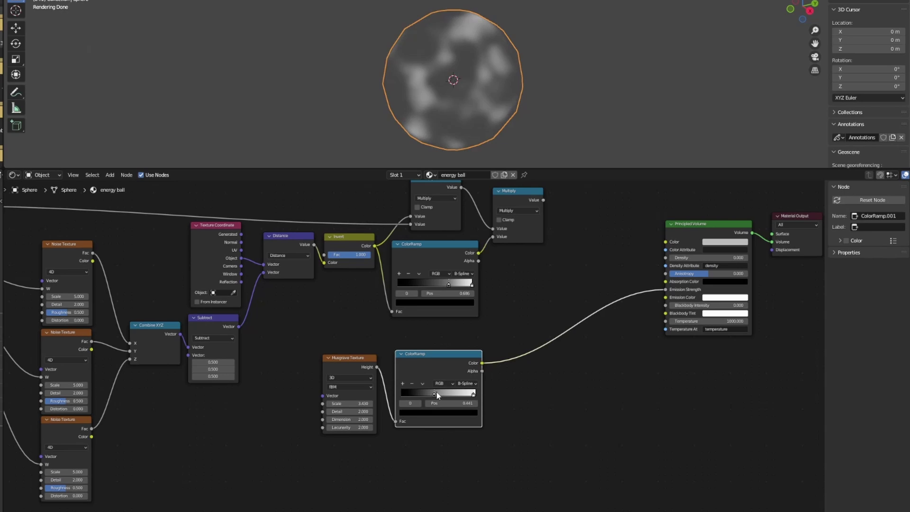
{"action": "left_click_drag", "start_coordinate": [434, 394], "coordinate": [421, 395]}
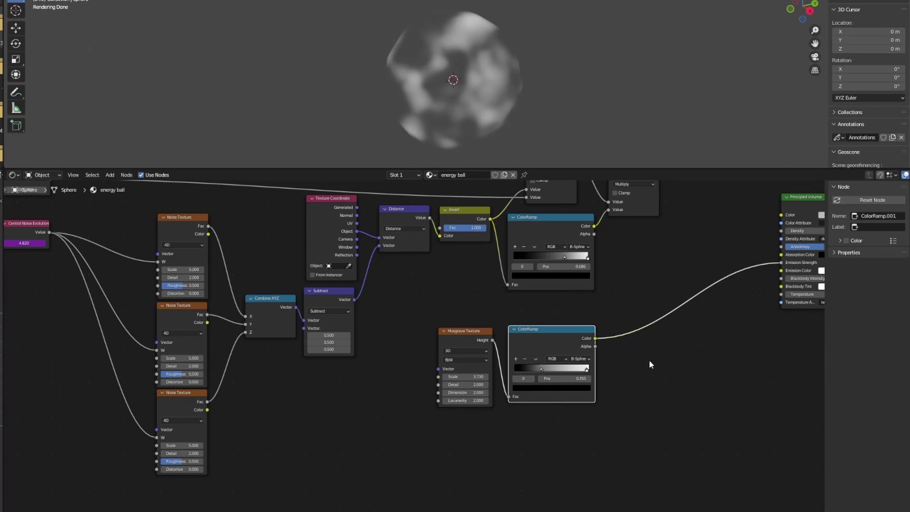
Move the Musgrave Texture and its ColorRamp down to free space below the central noise nodes
{"action": "middle_click_drag", "start_coordinate": [649, 361], "coordinate": [631, 346]}
{"action": "left_click_drag", "start_coordinate": [408, 303], "coordinate": [545, 372]}
{"action": "left_click_drag", "start_coordinate": [518, 332], "coordinate": [522, 425]}
Duplicate the Distance node, set the copy's operation to Length, and feed it the Texture Coordinate's Object output
{"action": "left_click_drag", "start_coordinate": [387, 200], "coordinate": [385, 201]}
{"action": "key", "text": "shift+d"}
{"action": "left_click", "coordinate": [389, 299]}
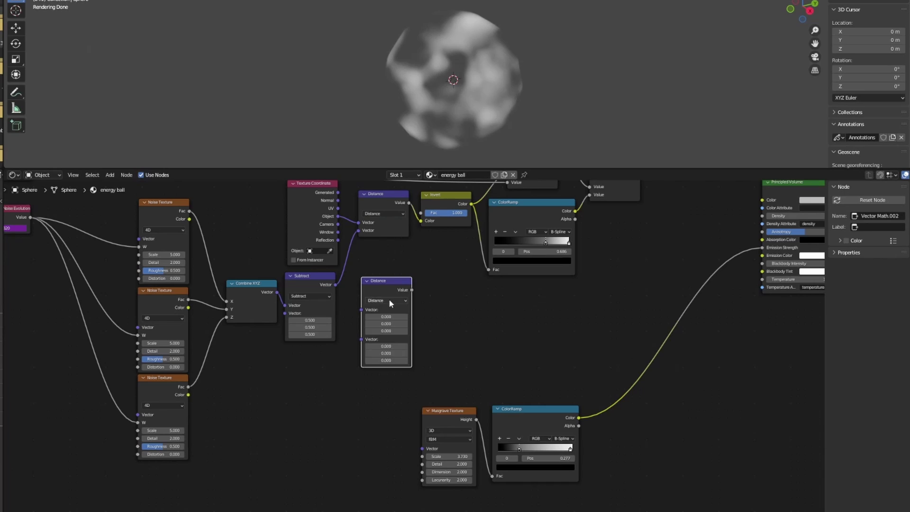
{"action": "left_click", "coordinate": [386, 300]}
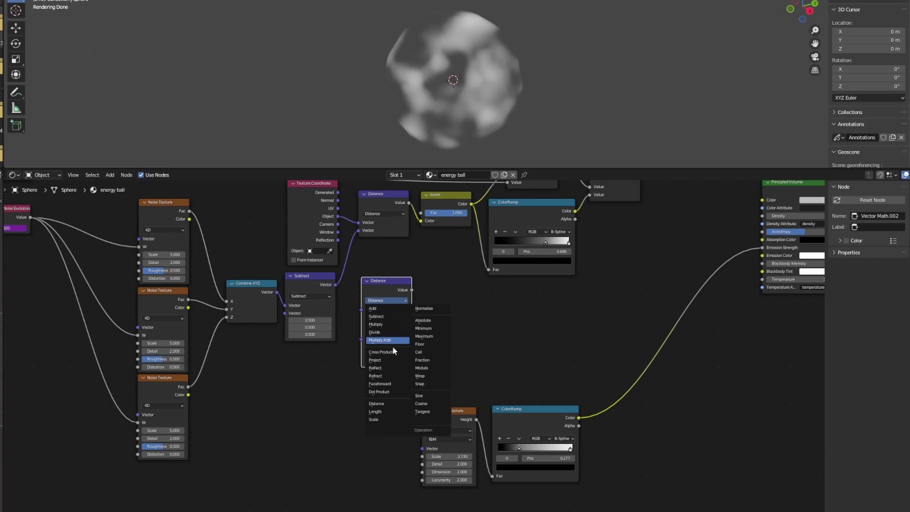
{"action": "left_click", "coordinate": [375, 411]}
{"action": "left_click_drag", "start_coordinate": [351, 239], "coordinate": [384, 291]}
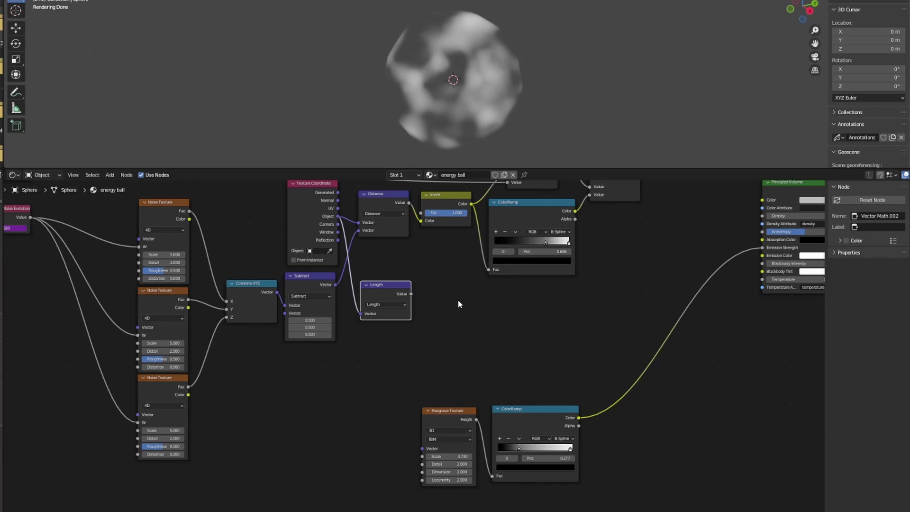
Add a Math node after Length, set to Multiply Add with Multiplier -1 and Addend 1
{"action": "key", "text": "shift+a"}
{"action": "type", "text": "add"}
{"action": "key", "text": "Return"}
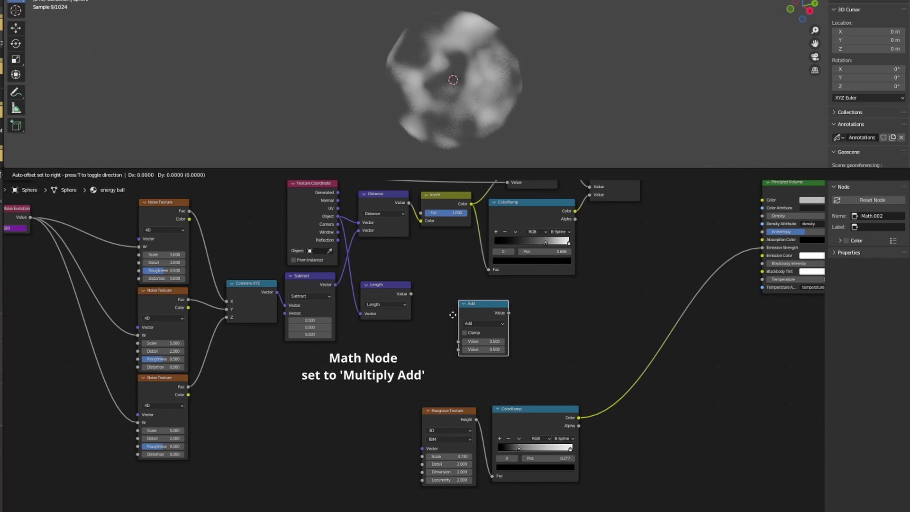
{"action": "left_click", "coordinate": [413, 297]}
{"action": "left_click", "coordinate": [441, 305]}
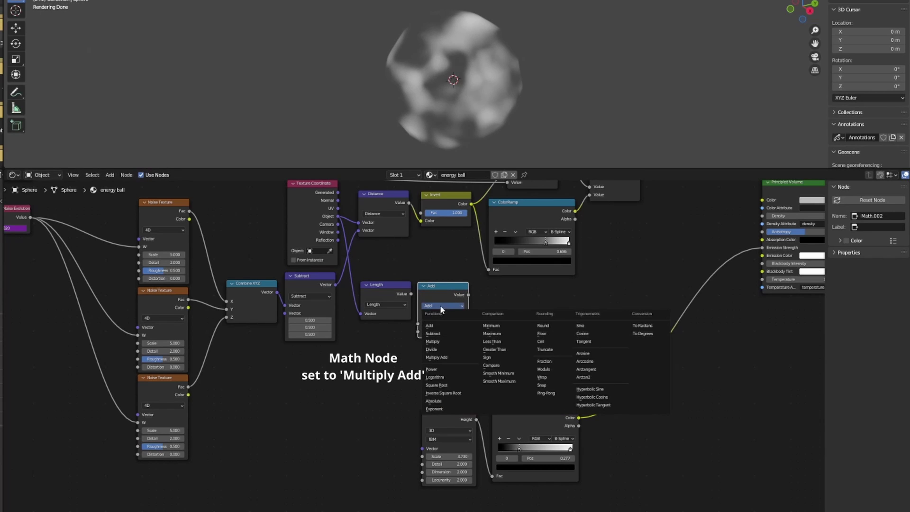
{"action": "left_click", "coordinate": [445, 358]}
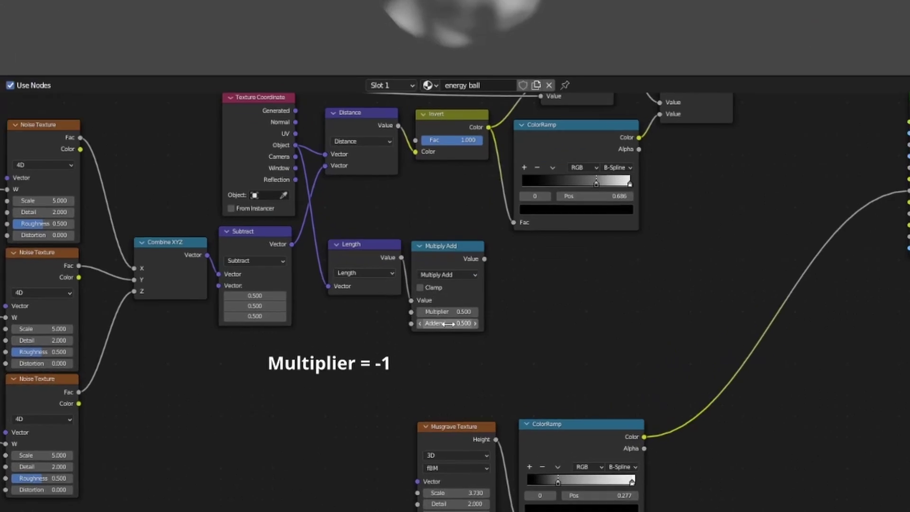
{"action": "left_click", "coordinate": [436, 330]}
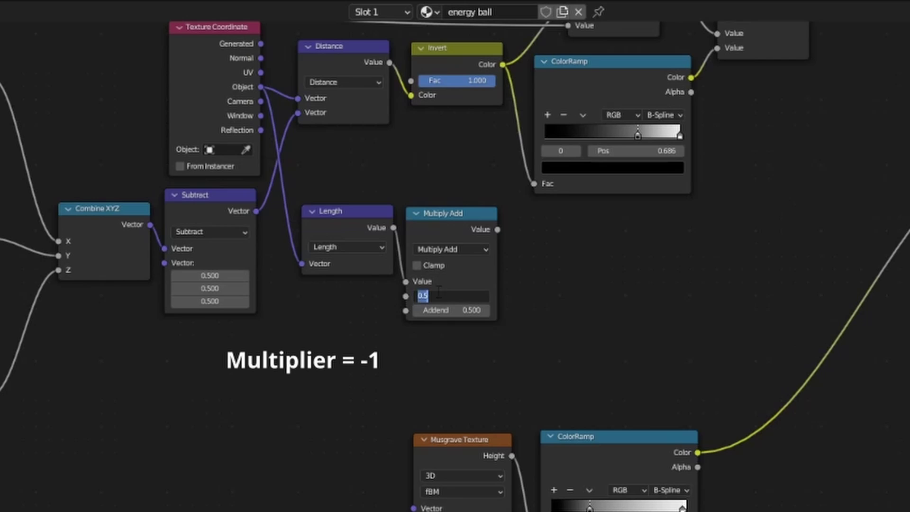
Duplicate the Musgrave ColorRamp above the original and move the Length and Multiply Add nodes beside the copy
{"action": "left_click", "coordinate": [601, 470]}
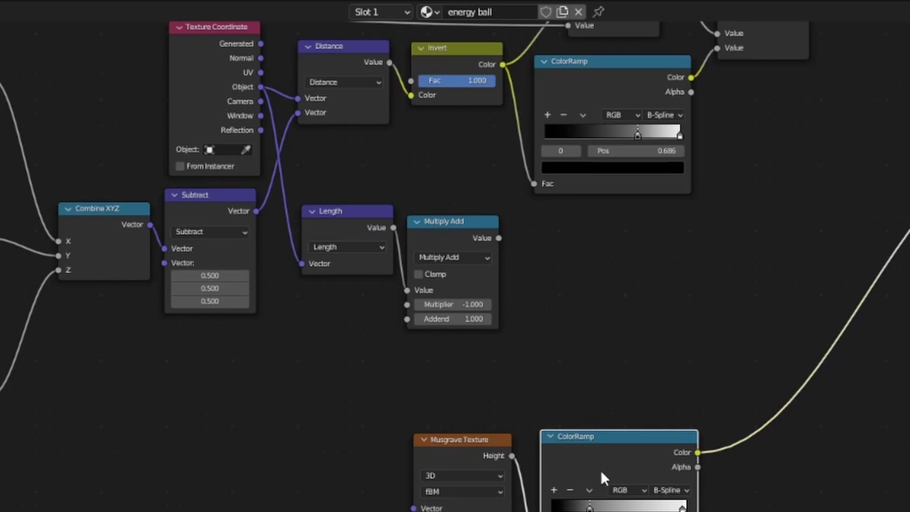
{"action": "key", "text": "shift+d"}
{"action": "left_click", "coordinate": [602, 294]}
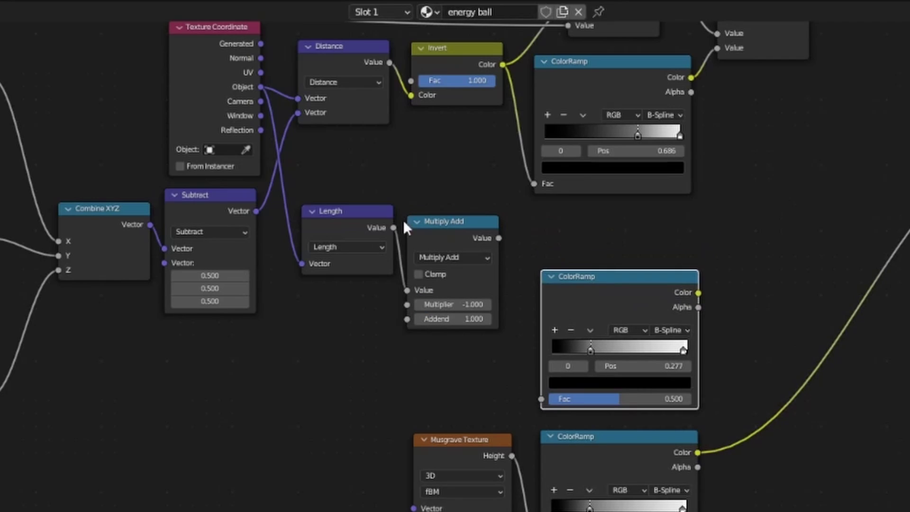
{"action": "left_click_drag", "start_coordinate": [382, 199], "coordinate": [453, 273]}
{"action": "left_click_drag", "start_coordinate": [367, 270], "coordinate": [371, 294]}
Connect Multiply Add to the duplicated ColorRamp's Fac and that ramp's Color to Emission Strength
{"action": "left_click_drag", "start_coordinate": [512, 279], "coordinate": [522, 283]}
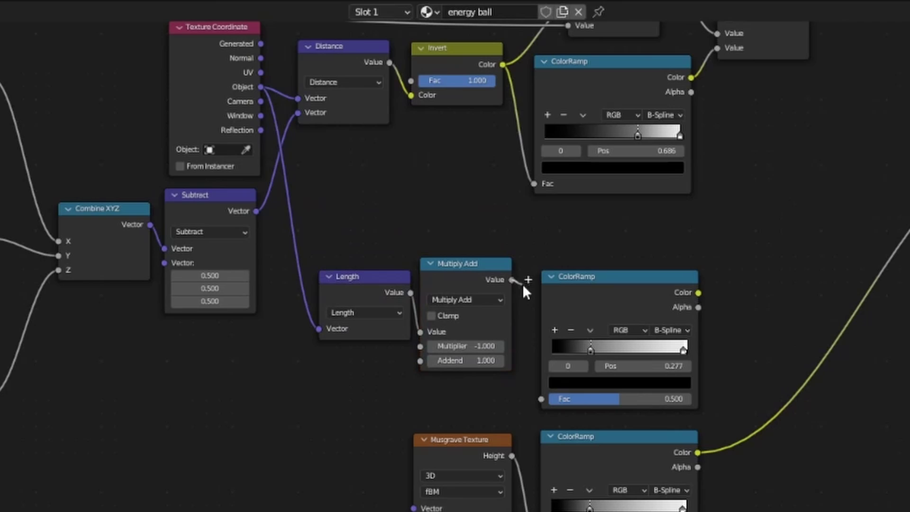
{"action": "left_click_drag", "start_coordinate": [554, 399], "coordinate": [553, 399]}
{"action": "left_click_drag", "start_coordinate": [699, 292], "coordinate": [783, 251]}
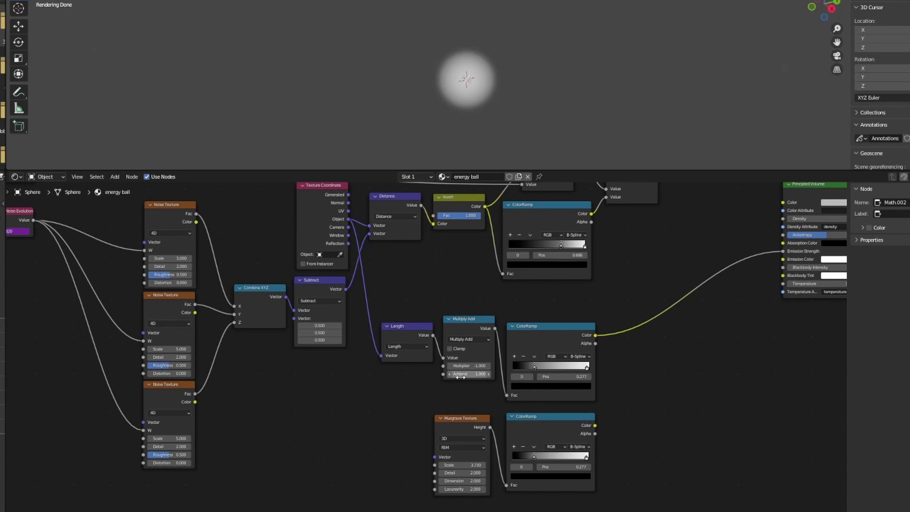
Set the Multiply Add node's Addend to 2 and its ColorRamp's black stop to about 0.391
{"action": "left_click_drag", "start_coordinate": [464, 374], "coordinate": [507, 374]}
{"action": "key", "text": "Return"}
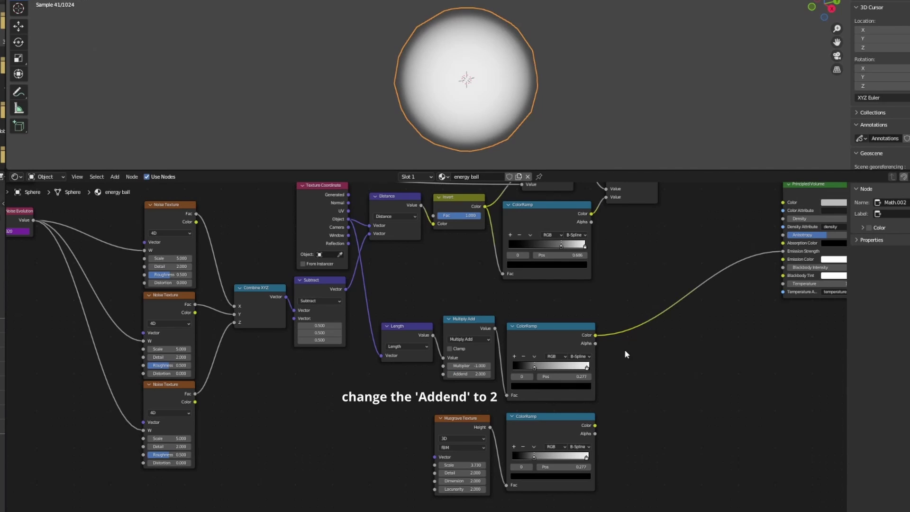
{"action": "left_click", "coordinate": [540, 363]}
{"action": "mouse_move", "coordinate": [539, 363]}
{"action": "left_mouse_down"}
{"action": "mouse_move", "coordinate": [556, 366]}
{"action": "mouse_move", "coordinate": [546, 368]}
{"action": "left_mouse_up"}
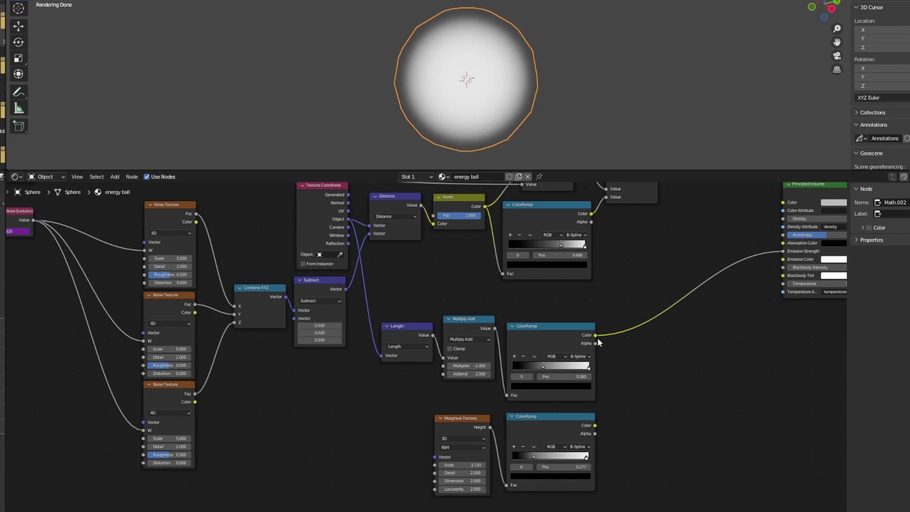
Add a Math node next to the two lower ColorRamps and set its operation to Multiply
{"action": "key", "text": "shift+a"}
{"action": "type", "text": "math"}
{"action": "key", "text": "Return"}
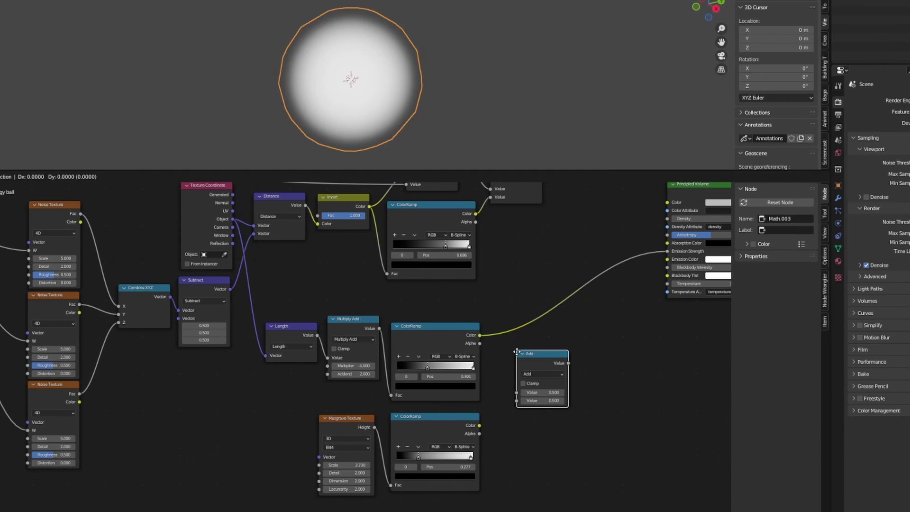
{"action": "left_click", "coordinate": [532, 365]}
{"action": "left_click", "coordinate": [532, 365]}
{"action": "left_click", "coordinate": [539, 404]}
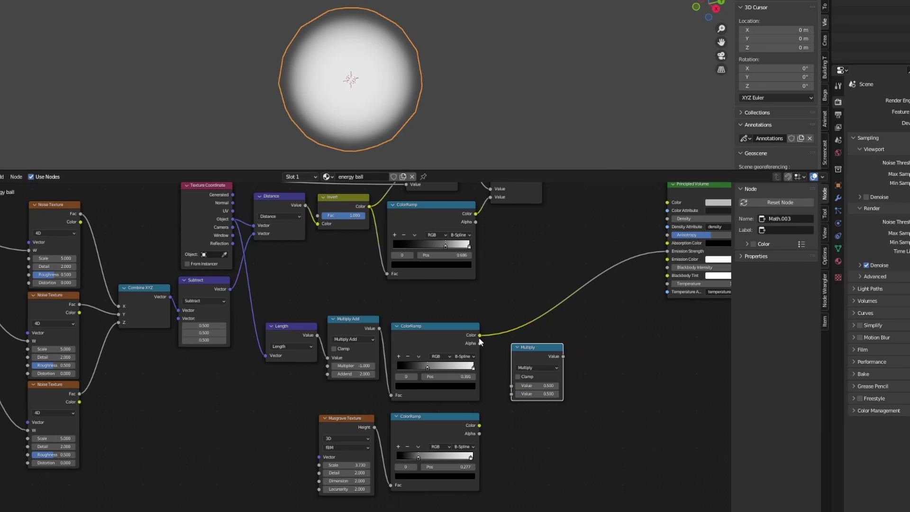
Connect both lower ColorRamps' Color outputs to the new Multiply node and its Value to Emission Strength
{"action": "left_click_drag", "start_coordinate": [480, 335], "coordinate": [512, 390]}
{"action": "left_click_drag", "start_coordinate": [480, 425], "coordinate": [514, 394]}
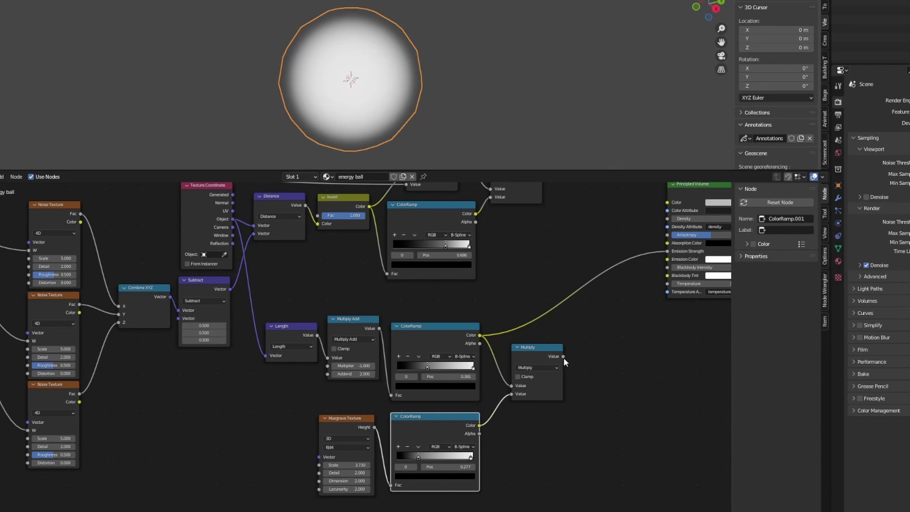
{"action": "left_click_drag", "start_coordinate": [563, 356], "coordinate": [667, 251]}
Tidy the outer layer's nodes by moving the Multiply, both ColorRamps, Length, Multiply Add and Musgrave Texture closer together
{"action": "left_click_drag", "start_coordinate": [536, 345], "coordinate": [533, 300]}
{"action": "left_click_drag", "start_coordinate": [429, 345], "coordinate": [428, 322]}
{"action": "left_click_drag", "start_coordinate": [334, 326], "coordinate": [302, 331]}
{"action": "left_click_drag", "start_coordinate": [423, 421], "coordinate": [423, 397]}
{"action": "left_click_drag", "start_coordinate": [339, 426], "coordinate": [341, 407]}
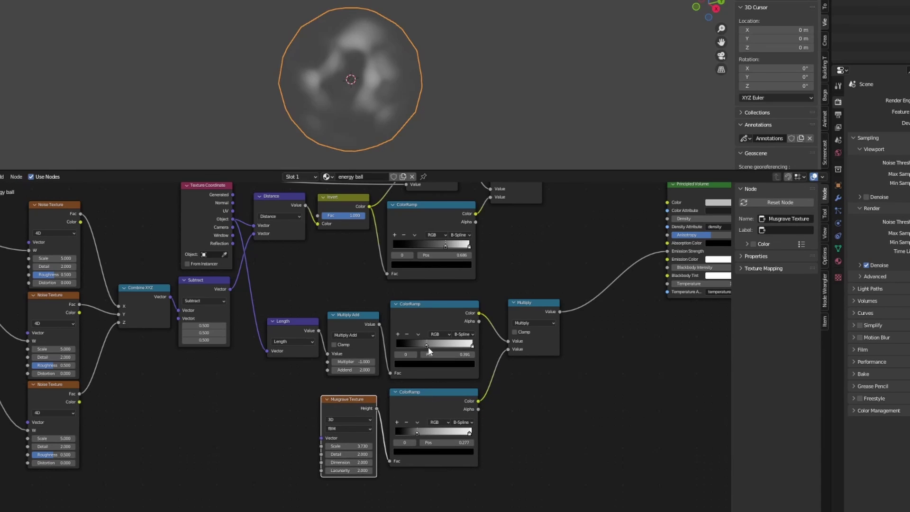
Set the black stop of the ColorRamp after Multiply Add to about 0.355
{"action": "left_click_drag", "start_coordinate": [429, 347], "coordinate": [431, 346]}
{"action": "mouse_move", "coordinate": [428, 345]}
{"action": "left_mouse_down"}
{"action": "mouse_move", "coordinate": [410, 345]}
{"action": "mouse_move", "coordinate": [421, 339]}
{"action": "left_mouse_up"}
{"action": "left_click_drag", "start_coordinate": [420, 344], "coordinate": [427, 349]}
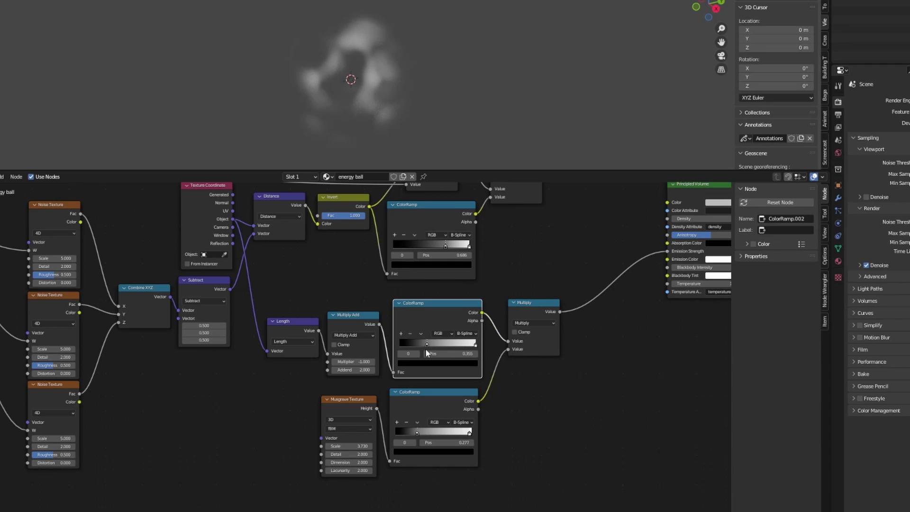
Set the Musgrave ColorRamp's black stop to about 0.218 and the Musgrave Texture's Scale to about 3.96
{"action": "left_click_drag", "start_coordinate": [416, 430], "coordinate": [411, 429]}
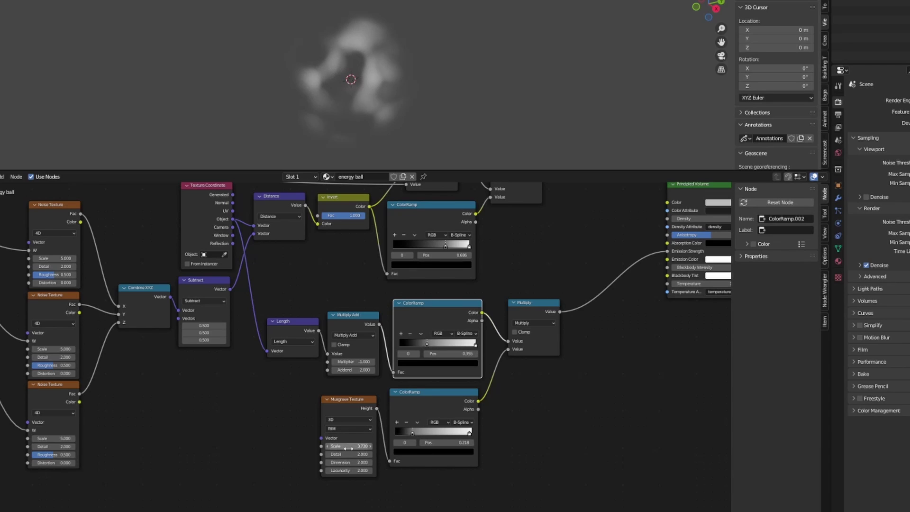
{"action": "mouse_move", "coordinate": [347, 446]}
{"action": "left_mouse_down"}
{"action": "mouse_move", "coordinate": [313, 446]}
{"action": "mouse_move", "coordinate": [379, 446]}
{"action": "mouse_move", "coordinate": [359, 446]}
{"action": "left_mouse_up"}
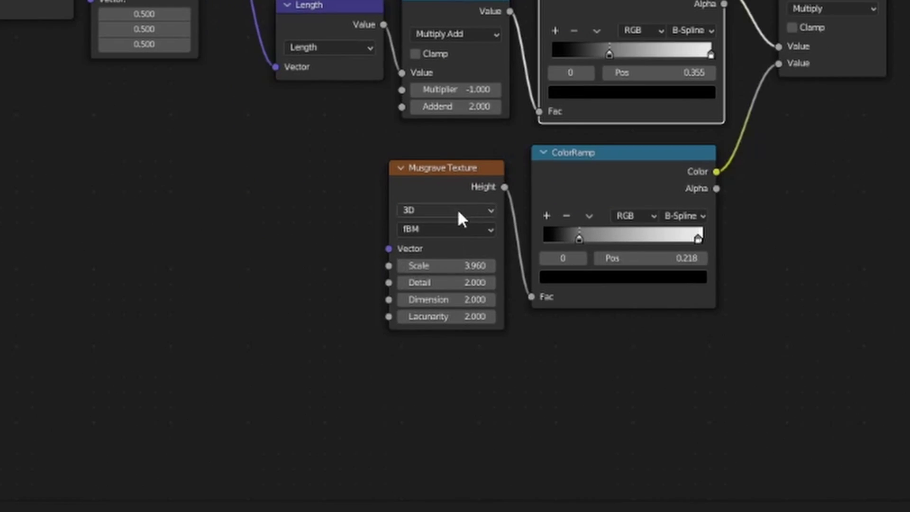
Switch the Musgrave Texture to 4D and connect a new Value node to its W input
{"action": "left_click", "coordinate": [459, 211]}
{"action": "left_click", "coordinate": [458, 283]}
{"action": "left_click_drag", "start_coordinate": [453, 171], "coordinate": [459, 154]}
{"action": "left_click_drag", "start_coordinate": [396, 285], "coordinate": [398, 286]}
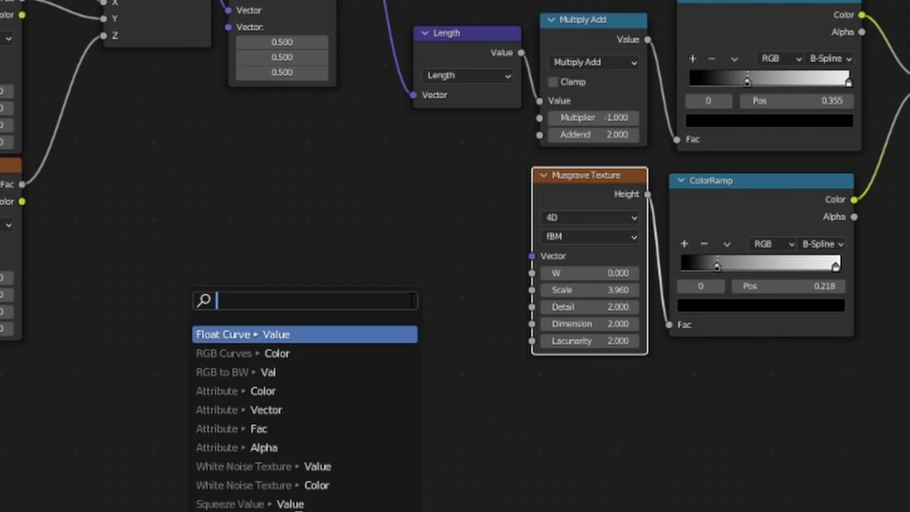
{"action": "type", "text": "val"}
{"action": "key", "text": "Return"}
{"action": "left_click", "coordinate": [272, 294]}
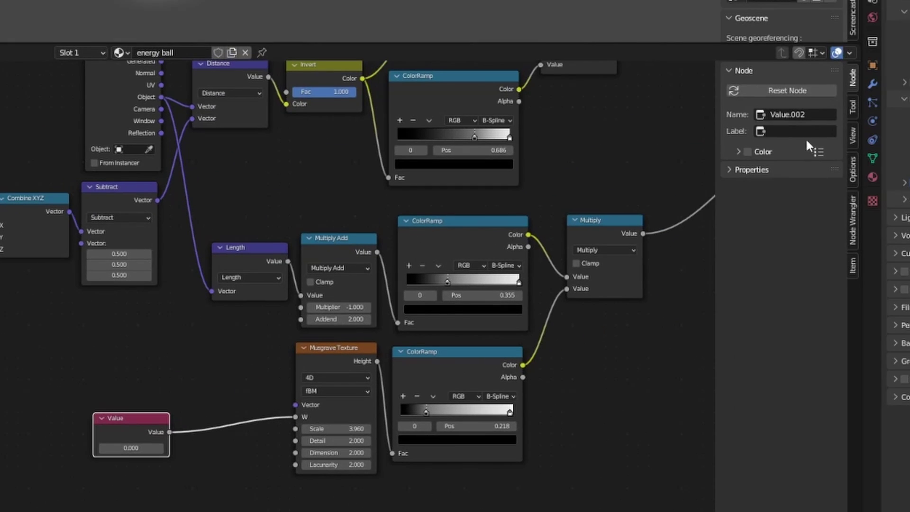
Label the new Value node feeding the Musgrave Texture "Outer Noise Evolution"
{"action": "left_click", "coordinate": [802, 132]}
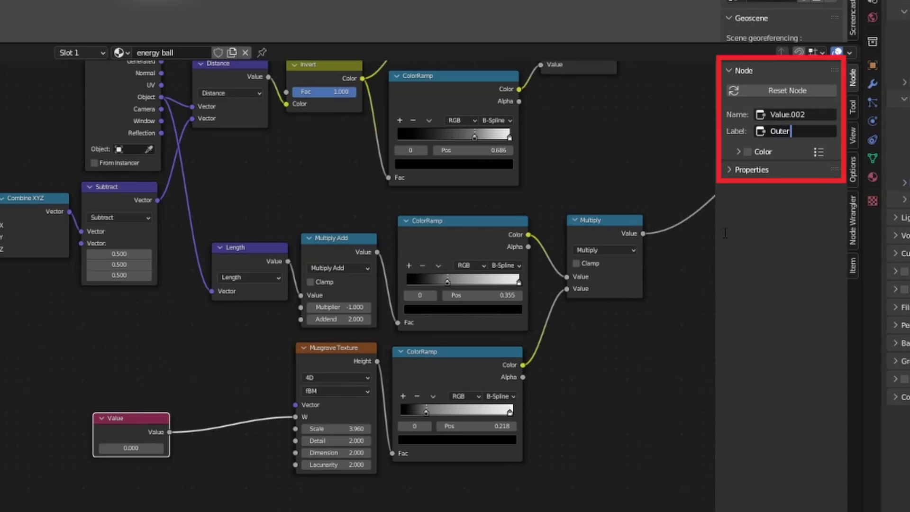
{"action": "type", "text": "Outer Noise Evolution"}
{"action": "key", "text": "Return"}
Drive the Outer Noise Evolution value with the expression #frame/30
{"action": "left_click", "coordinate": [131, 448]}
{"action": "type", "text": "#fra"}
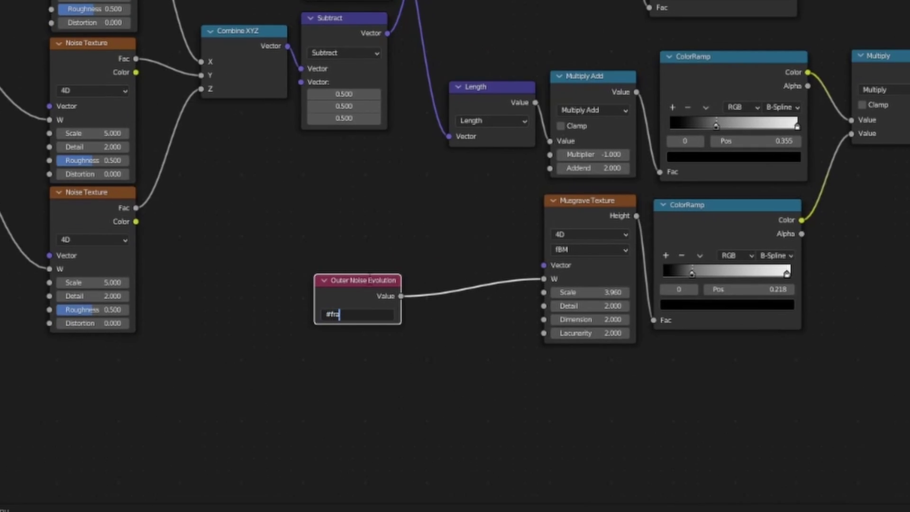
{"action": "type", "text": "me/20"}
{"action": "key", "text": "Return"}
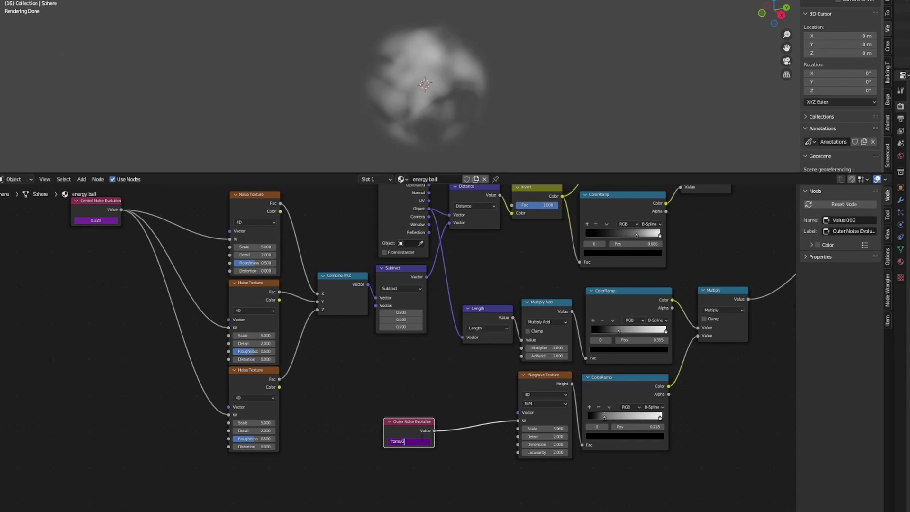
{"action": "type", "text": "#frame/30"}
{"action": "key", "text": "Return"}
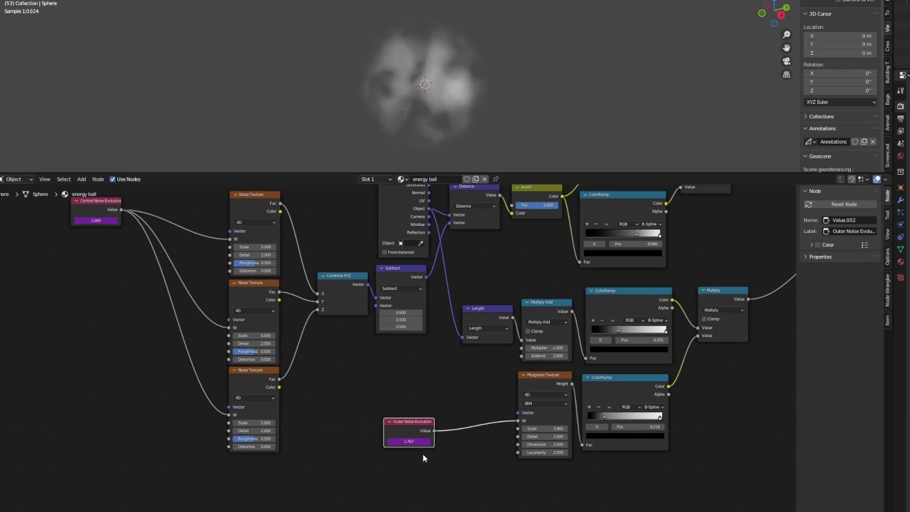
Move the Outer Noise Evolution node beneath Central Noise Evolution and shift the outer layer's Multiply node closer to Principled Volume
{"action": "scroll", "coordinate": [411, 427], "scroll_direction": "down", "scroll_amount": 1}
{"action": "scroll", "coordinate": [410, 418], "scroll_direction": "down", "scroll_amount": 2}
{"action": "middle_click_drag", "start_coordinate": [410, 371], "coordinate": [415, 409]}
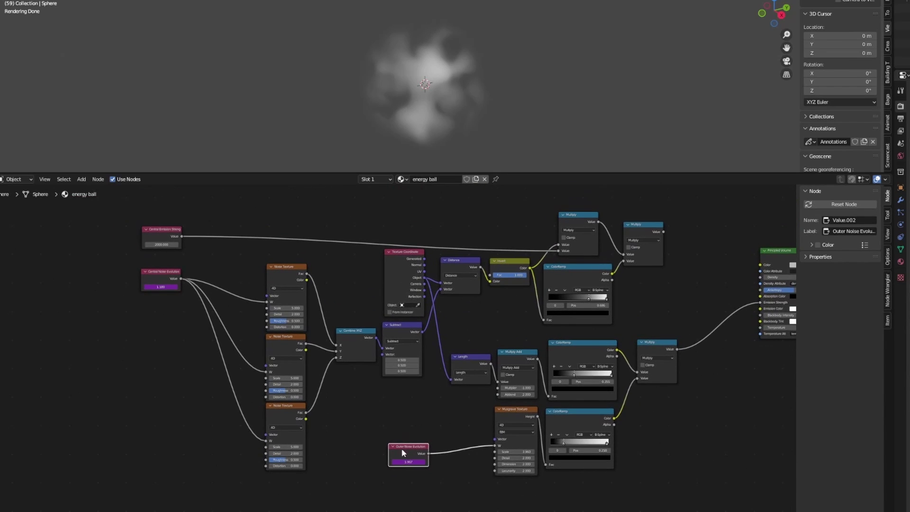
{"action": "left_click_drag", "start_coordinate": [403, 453], "coordinate": [149, 321]}
{"action": "left_click", "coordinate": [154, 272]}
{"action": "middle_click_drag", "start_coordinate": [294, 332], "coordinate": [198, 321]}
{"action": "scroll", "coordinate": [379, 371], "scroll_direction": "up", "scroll_amount": 5}
{"action": "left_click_drag", "start_coordinate": [647, 316], "coordinate": [702, 302]}
Insert a Multiply Math node between the Musgrave ColorRamp and the outer Multiply, with its second value at about 73.6
{"action": "middle_click_drag", "start_coordinate": [674, 412], "coordinate": [590, 379]}
{"action": "key", "text": "shift+a"}
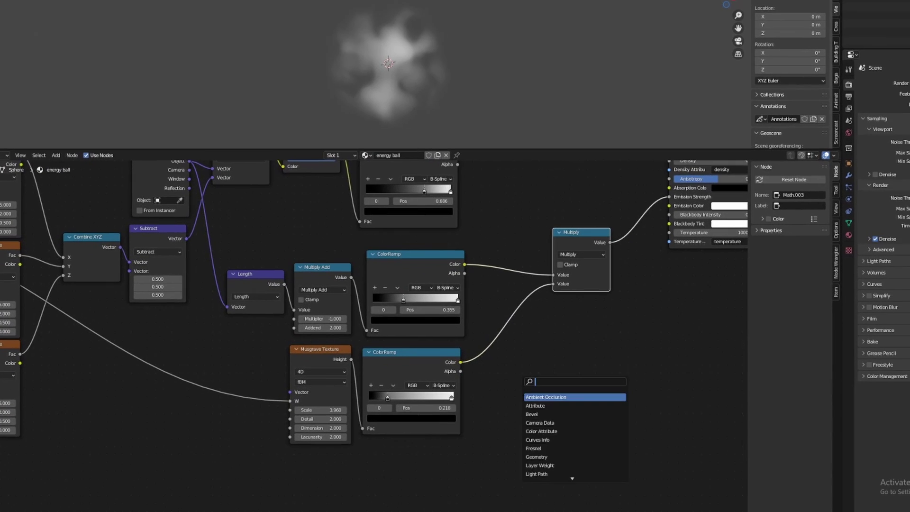
{"action": "type", "text": "mult"}
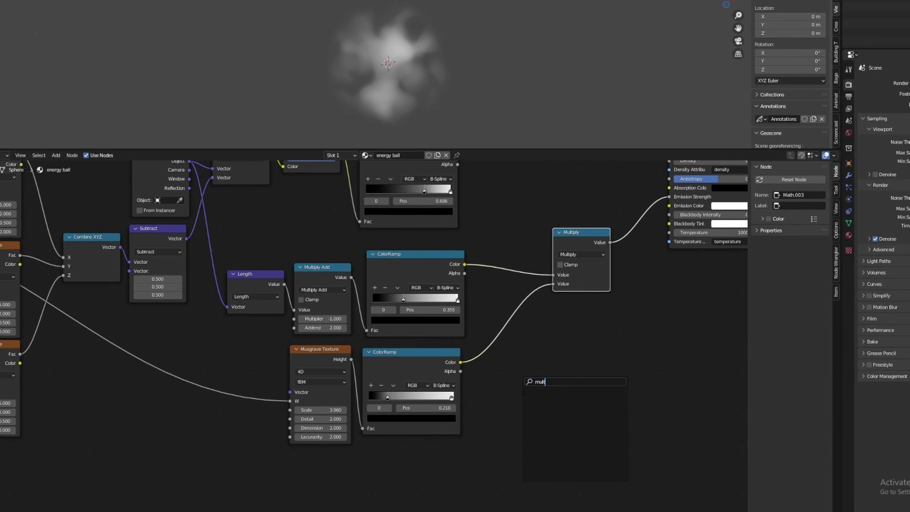
{"action": "key", "text": "BackSpace"}
{"action": "key", "text": "BackSpace"}
{"action": "key", "text": "BackSpace"}
{"action": "type", "text": "ath"}
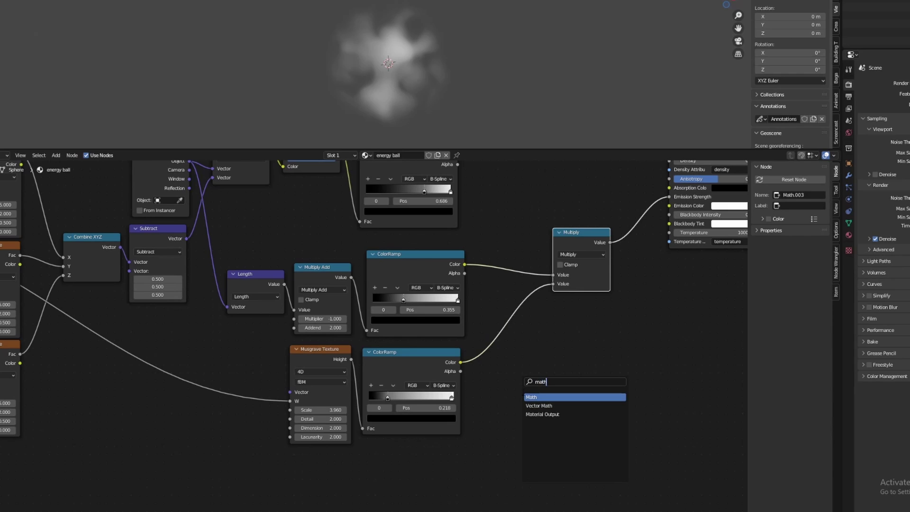
{"action": "key", "text": "Return"}
{"action": "left_click", "coordinate": [513, 376]}
{"action": "left_click", "coordinate": [540, 392]}
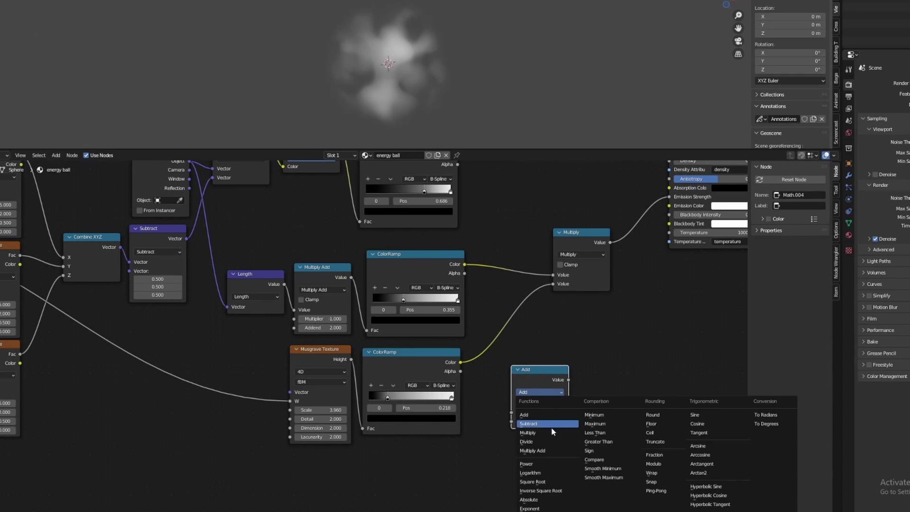
{"action": "left_click", "coordinate": [542, 431]}
{"action": "left_click_drag", "start_coordinate": [538, 384], "coordinate": [518, 333]}
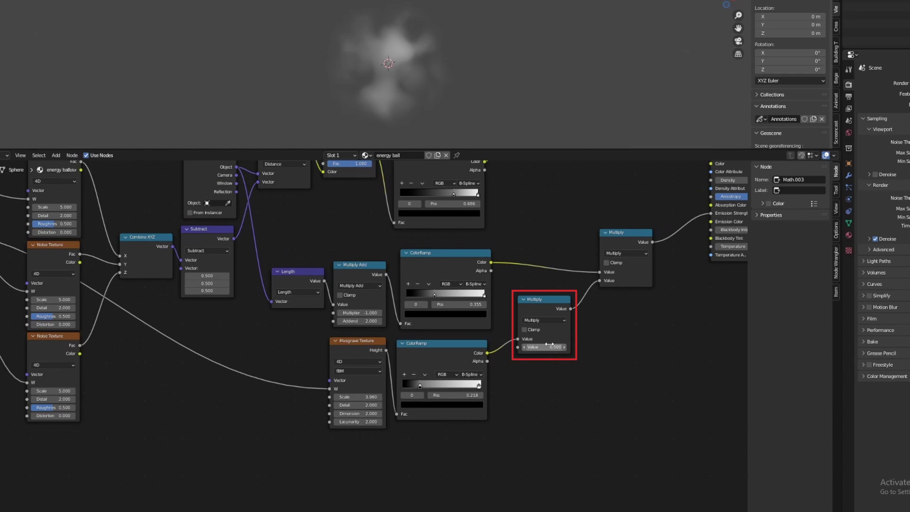
{"action": "left_click_drag", "start_coordinate": [547, 347], "coordinate": [621, 347]}
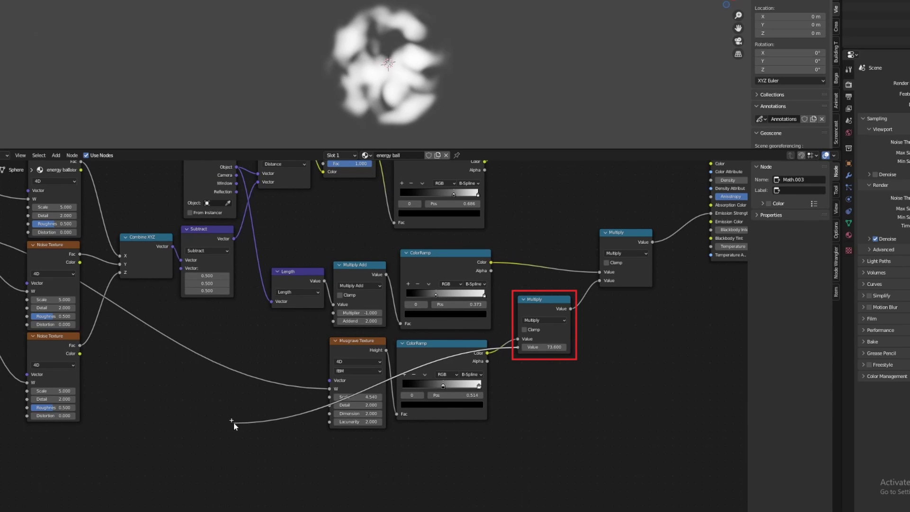
Connect a new Value node labelled "Outer Emission" to the inserted Multiply's second input and set it to about 80
{"action": "left_click_drag", "start_coordinate": [234, 422], "coordinate": [232, 422]}
{"action": "type", "text": "value"}
{"action": "key", "text": "Return"}
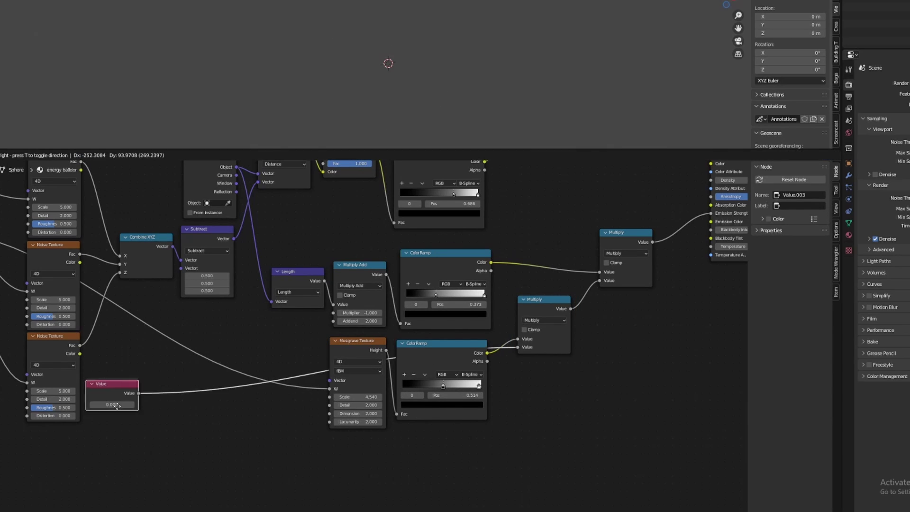
{"action": "left_click", "coordinate": [237, 422]}
{"action": "left_click", "coordinate": [794, 205]}
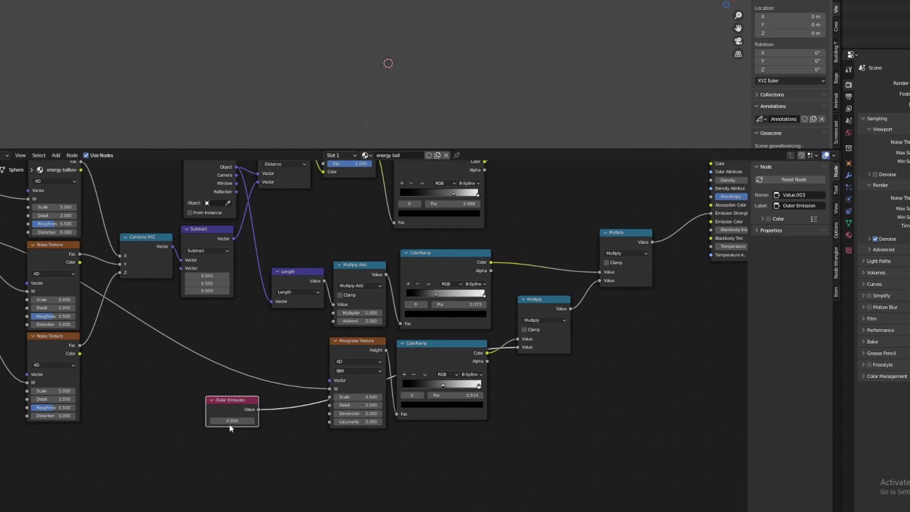
{"action": "left_click_drag", "start_coordinate": [230, 421], "coordinate": [249, 421]}
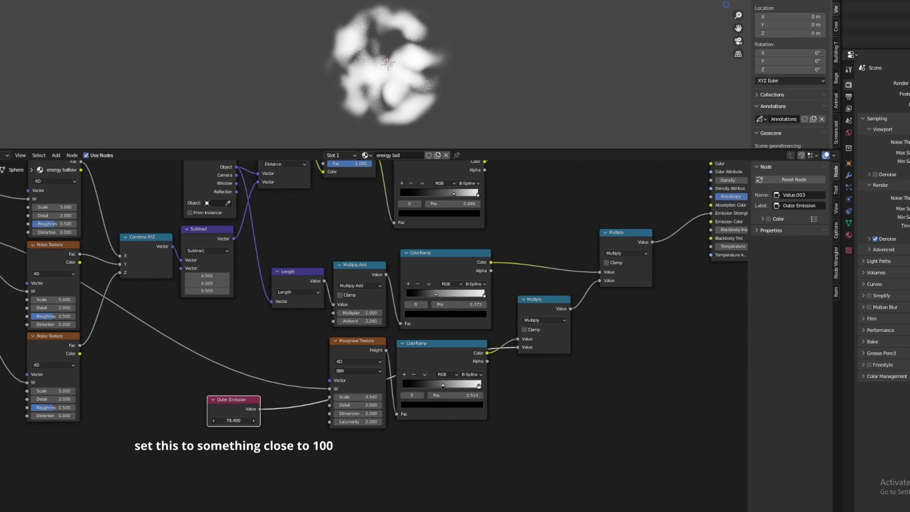
Move the Outer Emission node beneath Outer Noise Evolution and bring the Central Emission Strength node closer to the other value nodes
{"action": "scroll", "coordinate": [262, 420], "scroll_direction": "down", "scroll_amount": 3}
{"action": "middle_click_drag", "start_coordinate": [263, 420], "coordinate": [340, 421]}
{"action": "left_click_drag", "start_coordinate": [340, 392], "coordinate": [70, 302]}
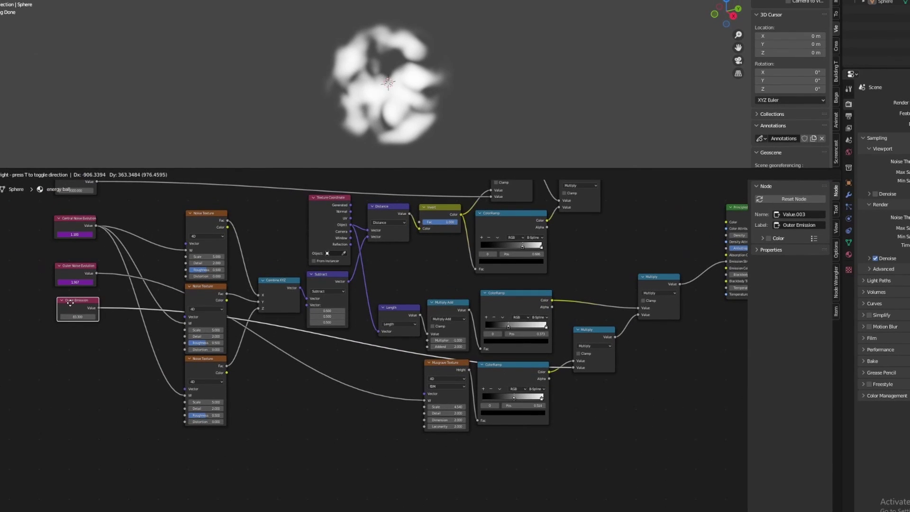
{"action": "middle_click_drag", "start_coordinate": [94, 302], "coordinate": [143, 337]}
{"action": "left_click_drag", "start_coordinate": [125, 207], "coordinate": [125, 216]}
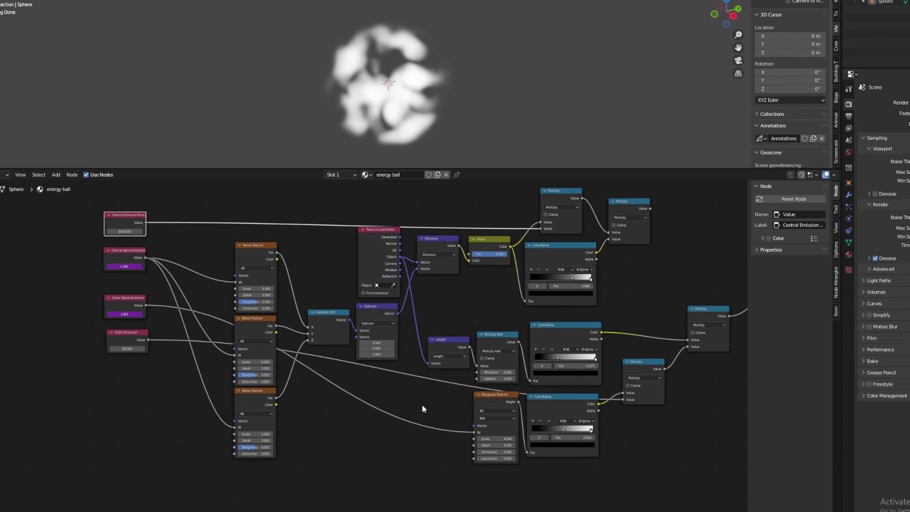
Set the black stop of the ColorRamp after Multiply Add to about 0.377
{"action": "middle_click_drag", "start_coordinate": [564, 429], "coordinate": [351, 393]}
{"action": "scroll", "coordinate": [351, 392], "scroll_direction": "up", "scroll_amount": 1}
{"action": "middle_click_drag", "start_coordinate": [481, 291], "coordinate": [479, 357]}
{"action": "left_click_drag", "start_coordinate": [305, 409], "coordinate": [306, 410]}
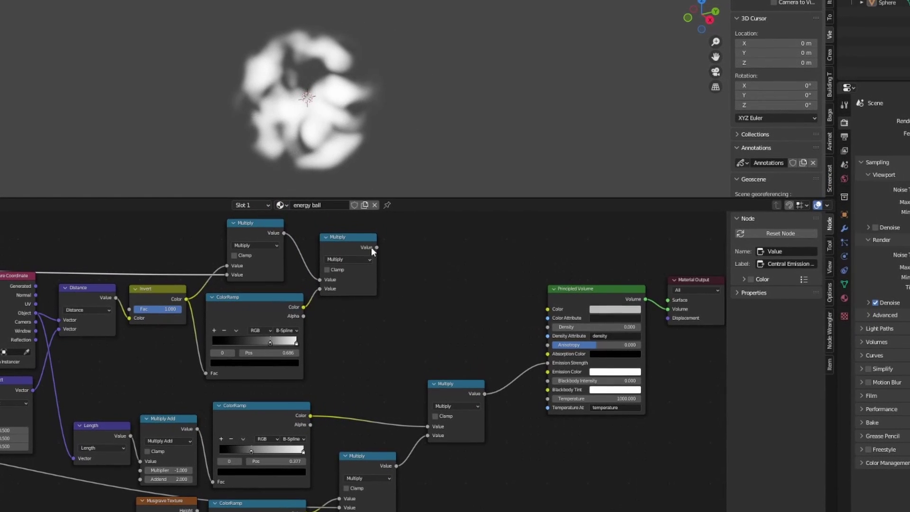
Connect the central sphere's last Multiply to Emission Strength as a check, and reconnect the outer sphere's Multiply
{"action": "left_click_drag", "start_coordinate": [384, 244], "coordinate": [552, 358]}
{"action": "left_click_drag", "start_coordinate": [484, 393], "coordinate": [548, 363]}
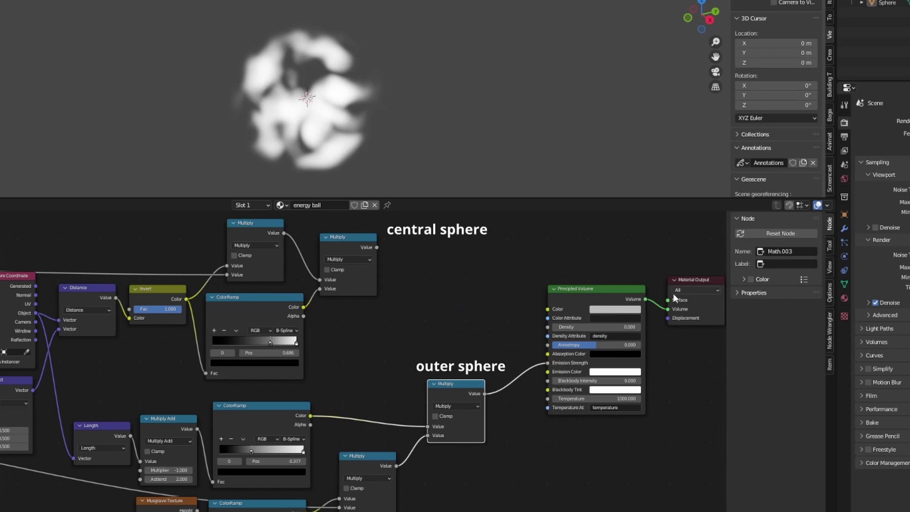
Duplicate the outer Multiply as an Add node before Emission Strength, and feed it the central and outer Multiply outputs
{"action": "middle_click_drag", "start_coordinate": [676, 297], "coordinate": [564, 310]}
{"action": "left_click_drag", "start_coordinate": [483, 286], "coordinate": [601, 351]}
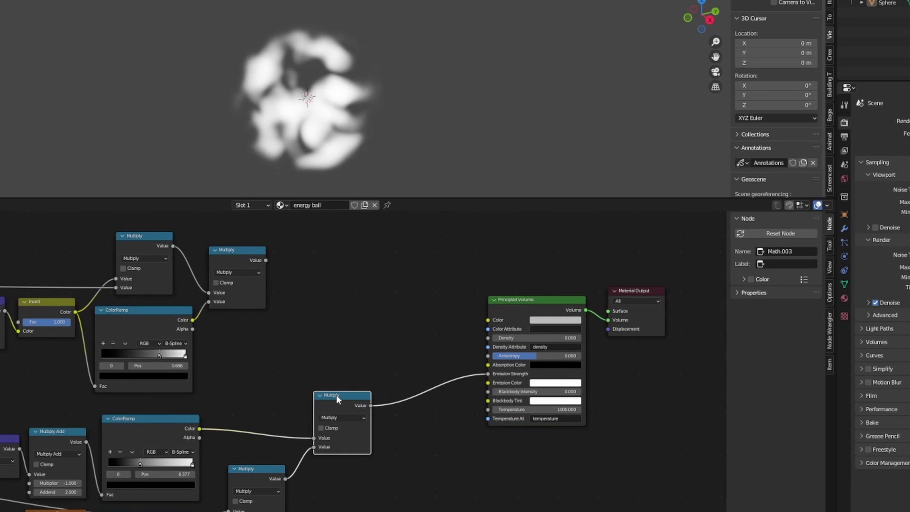
{"action": "key", "text": "shift+d"}
{"action": "left_click", "coordinate": [413, 313]}
{"action": "left_click", "coordinate": [419, 334]}
{"action": "left_click", "coordinate": [416, 335]}
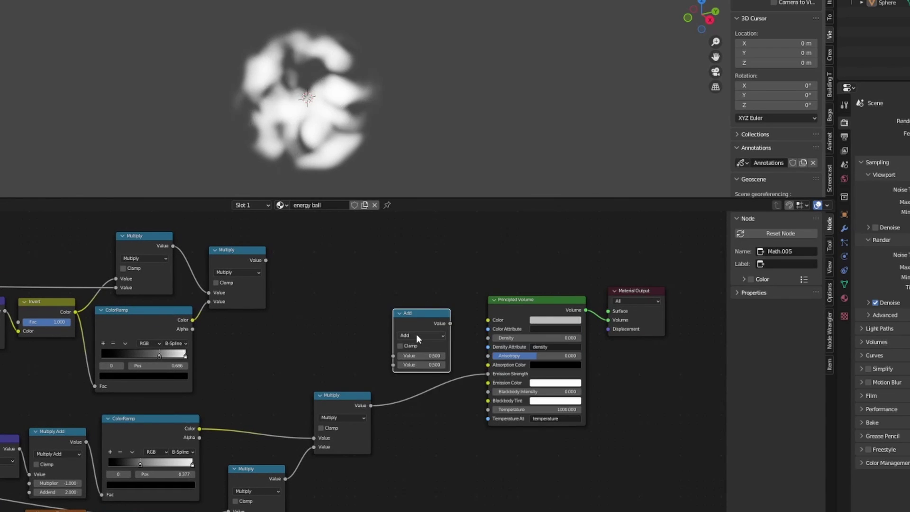
{"action": "left_click_drag", "start_coordinate": [416, 329], "coordinate": [420, 360]}
{"action": "left_click_drag", "start_coordinate": [266, 259], "coordinate": [404, 388]}
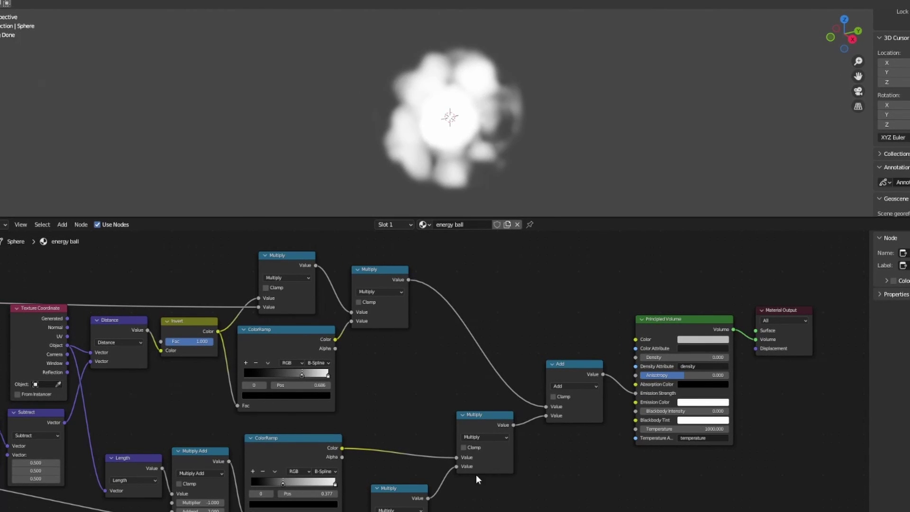
Set the Principled Volume's Emission Color to red
{"action": "left_click", "coordinate": [701, 402]}
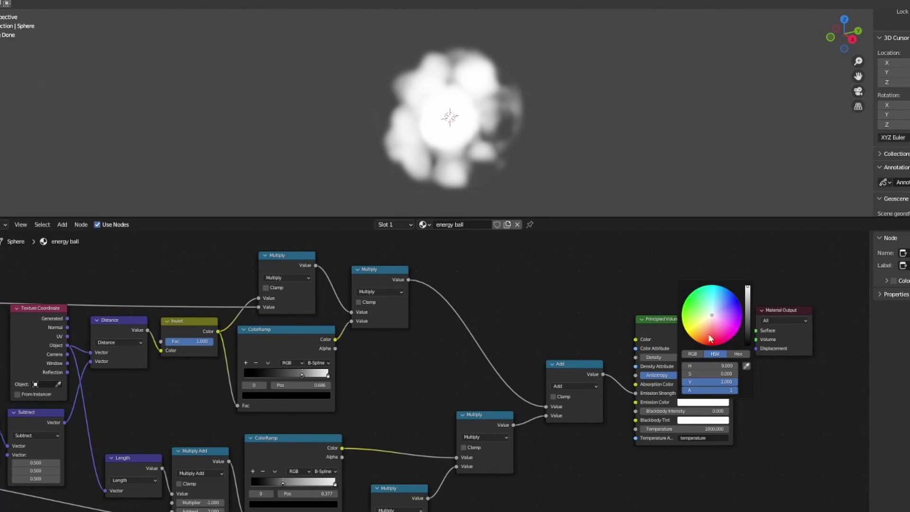
{"action": "left_click", "coordinate": [714, 343]}
{"action": "left_click_drag", "start_coordinate": [714, 343], "coordinate": [715, 345]}
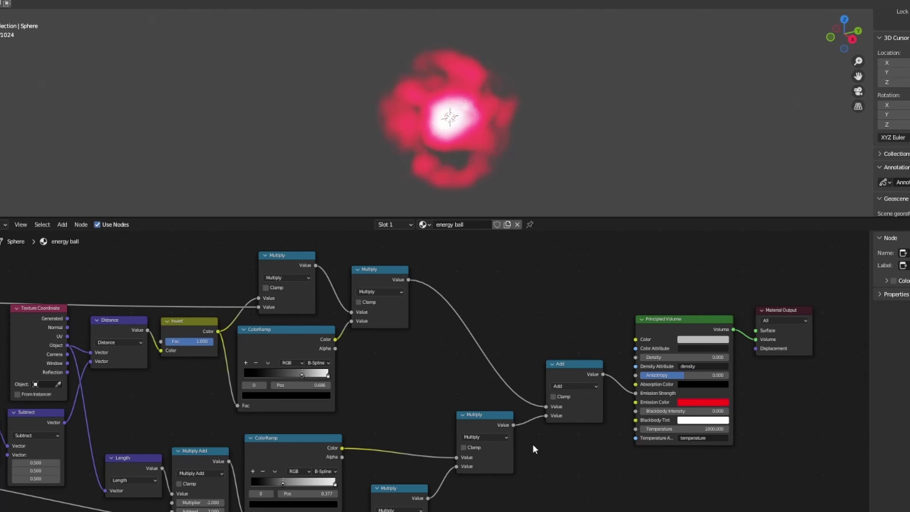
Raise the Outer Emission value to about 88.2 and the Central Emission Strength to about 2475
{"action": "middle_click_drag", "start_coordinate": [427, 485], "coordinate": [720, 485]}
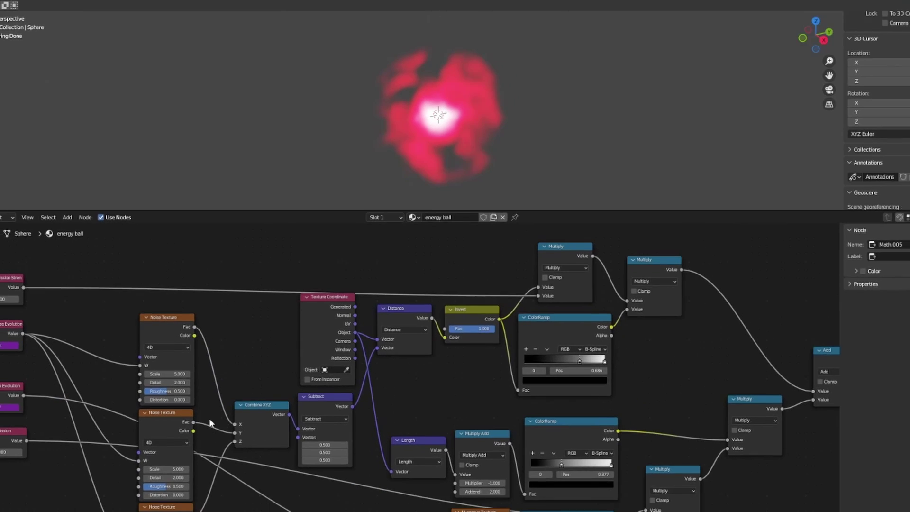
{"action": "middle_click_drag", "start_coordinate": [210, 443], "coordinate": [362, 448]}
{"action": "left_click", "coordinate": [225, 394]}
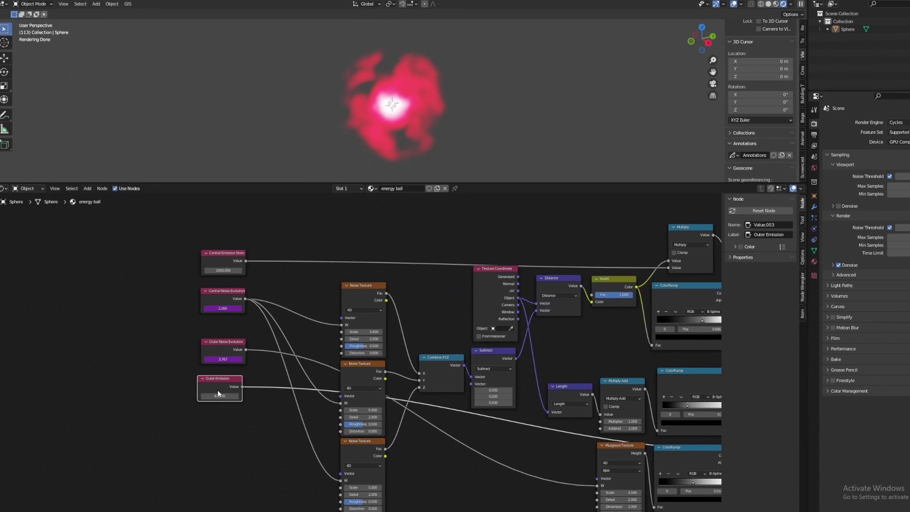
{"action": "left_click_drag", "start_coordinate": [220, 396], "coordinate": [233, 396]}
{"action": "left_click_drag", "start_coordinate": [221, 271], "coordinate": [260, 270]}
Set the frame divisor to 70 in both the Central Noise Evolution and Outer Noise Evolution driver expressions
{"action": "left_click", "coordinate": [223, 308]}
{"action": "type", "text": "70"}
{"action": "key", "text": "Return"}
{"action": "left_click", "coordinate": [222, 359]}
{"action": "left_click", "coordinate": [223, 359]}
{"action": "key", "text": "BackSpace"}
{"action": "key", "text": "BackSpace"}
{"action": "type", "text": "70"}
{"action": "key", "text": "Return"}
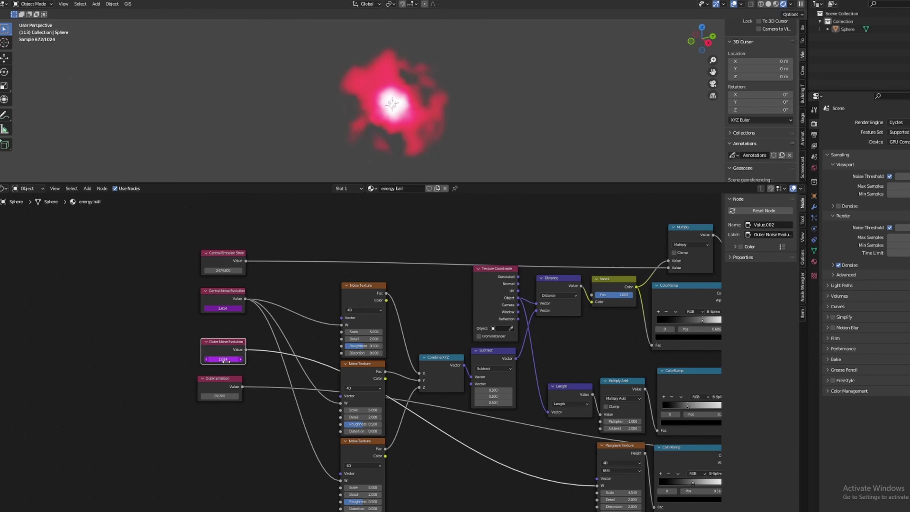
Play the animation and set the black stop of the central sphere's ColorRamp to about 0.591
{"action": "key", "text": "space"}
{"action": "key", "text": "space"}
{"action": "middle_click_drag", "start_coordinate": [556, 347], "coordinate": [362, 343]}
{"action": "left_click_drag", "start_coordinate": [507, 317], "coordinate": [499, 315]}
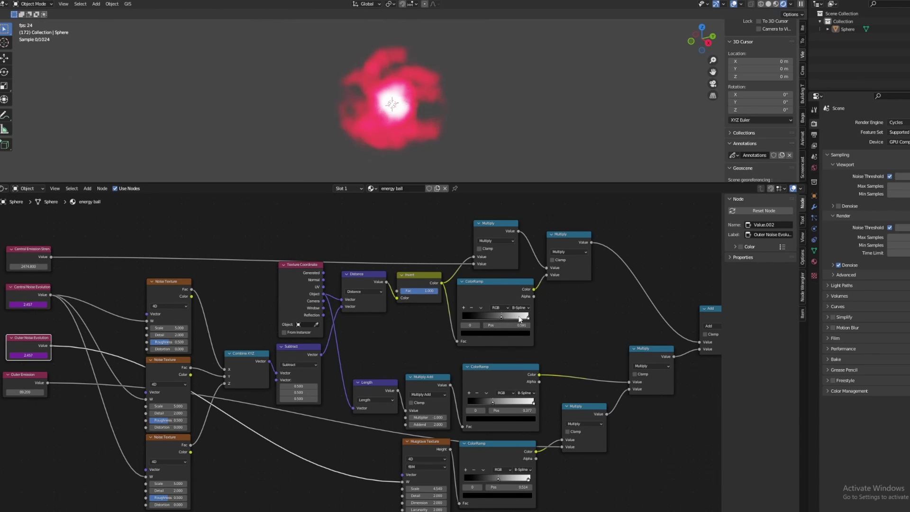
Fine-tune the red of the Principled Volume's Emission Color and play the animation to preview it
{"action": "middle_click_drag", "start_coordinate": [637, 366], "coordinate": [417, 327]}
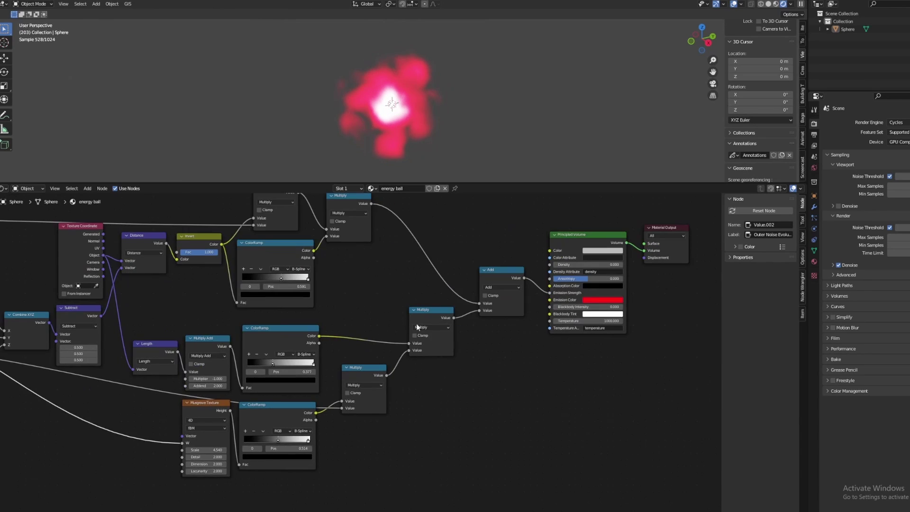
{"action": "left_click", "coordinate": [607, 301]}
{"action": "left_click_drag", "start_coordinate": [612, 255], "coordinate": [609, 255]}
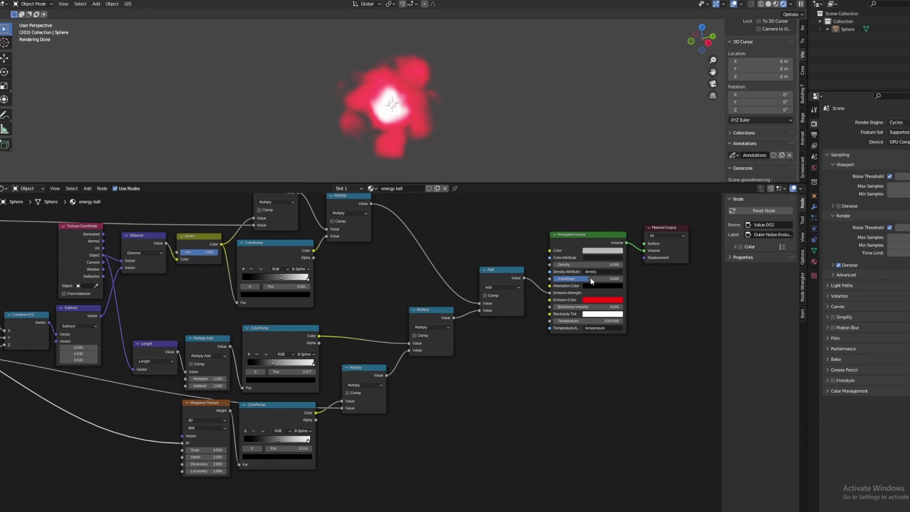
{"action": "key", "text": "space"}
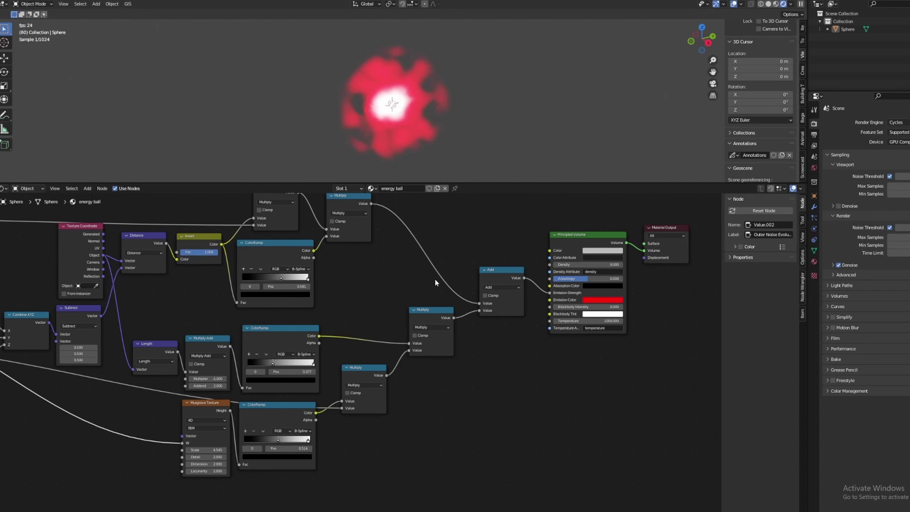
{"action": "key", "text": "space"}
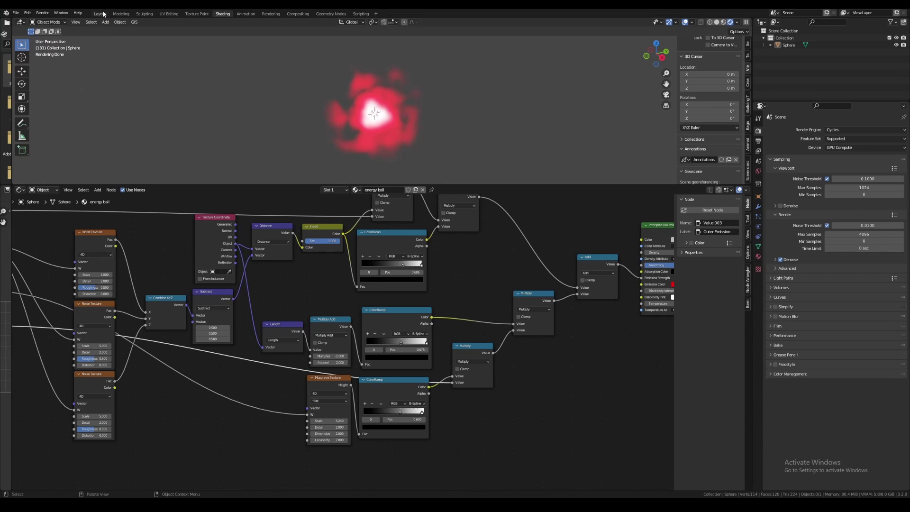
In the Layout workspace with rendered shading, add a camera and move it about 5.02 m along X
{"action": "left_click", "coordinate": [102, 14]}
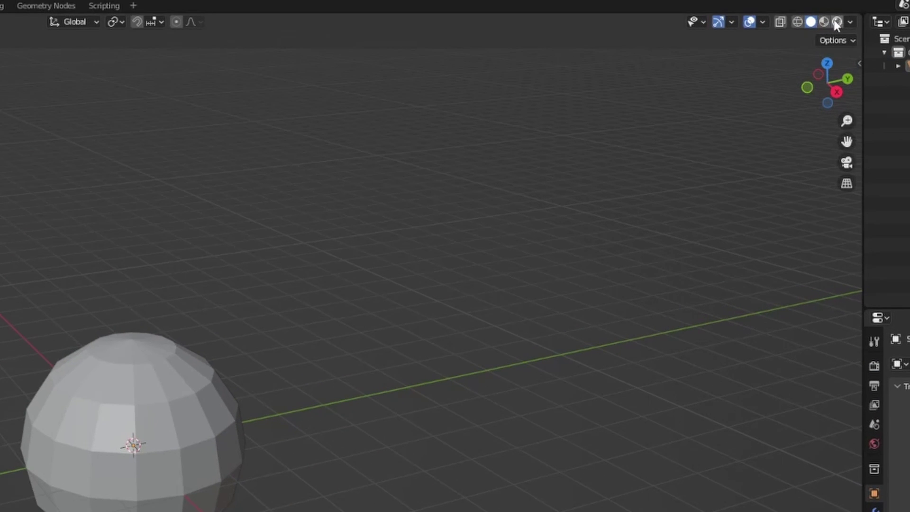
{"action": "left_click", "coordinate": [837, 22]}
{"action": "key", "text": "shift+a"}
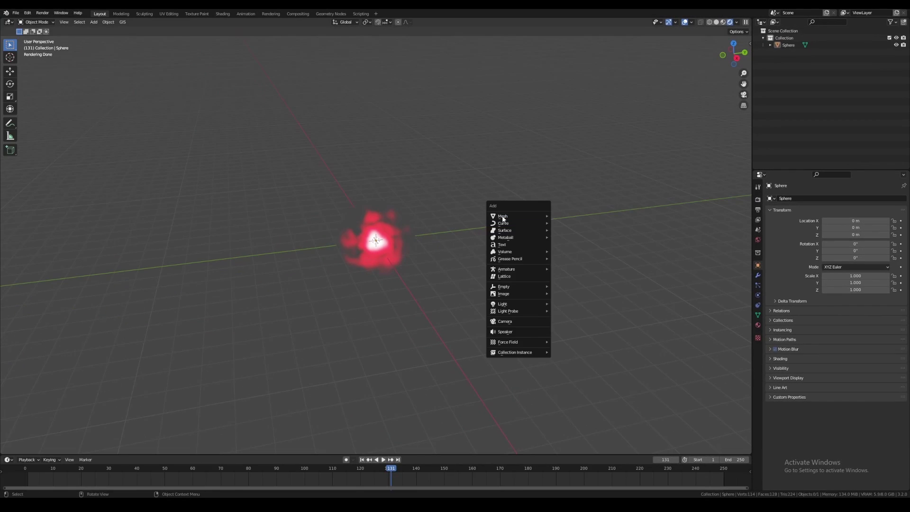
{"action": "left_click", "coordinate": [505, 321]}
{"action": "key", "text": "g"}
{"action": "key", "text": "x"}
{"action": "left_click", "coordinate": [536, 280]}
Look through the camera with the camera locked to the view, and frame the energy ball in its centre
{"action": "key", "text": "KP_0"}
{"action": "key", "text": "n"}
{"action": "left_click", "coordinate": [707, 130]}
{"action": "scroll", "coordinate": [416, 184], "scroll_direction": "down", "scroll_amount": 1}
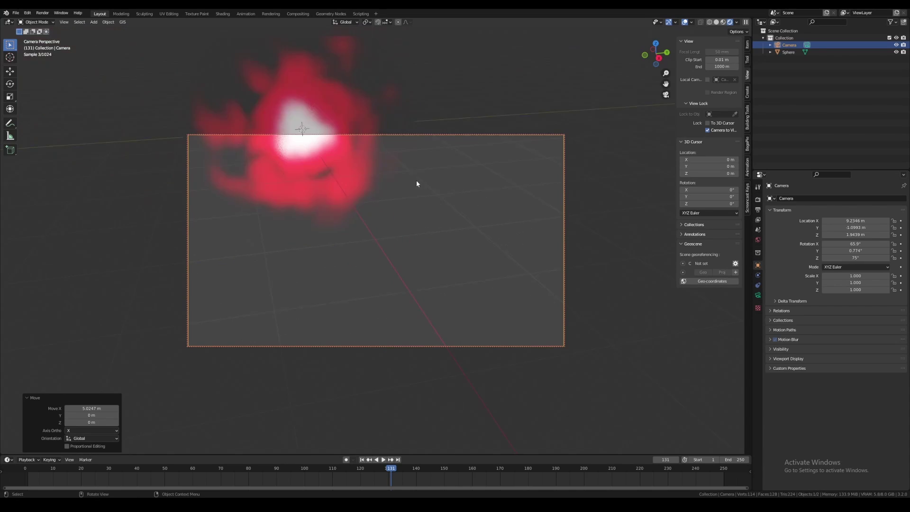
{"action": "scroll", "coordinate": [416, 183], "scroll_direction": "down", "scroll_amount": 4}
{"action": "middle_click_drag", "start_coordinate": [434, 213], "coordinate": [444, 247], "text": "shift"}
{"action": "scroll", "coordinate": [444, 247], "scroll_direction": "down", "scroll_amount": 2}
Set the render's Max Samples to 512
{"action": "left_click", "coordinate": [758, 199]}
{"action": "left_click", "coordinate": [858, 303]}
{"action": "type", "text": "512"}
{"action": "key", "text": "Return"}
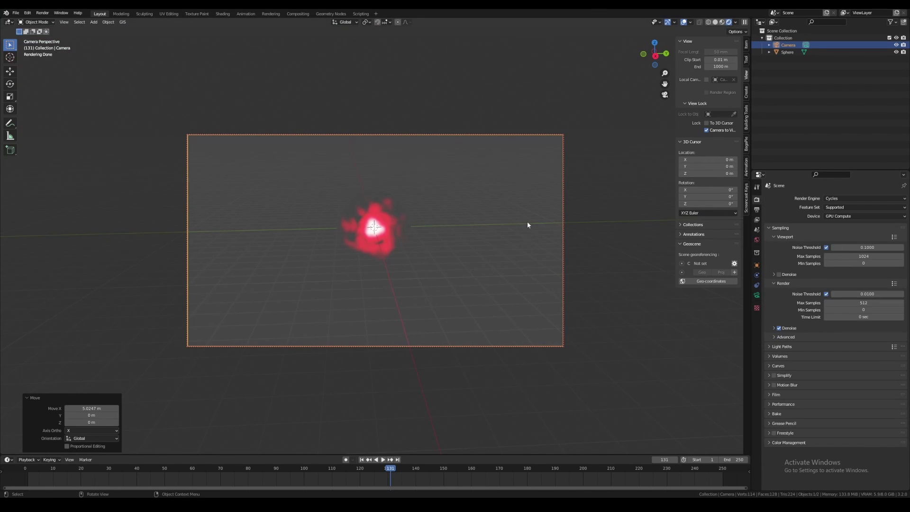
Render the current frame through the camera and close the render result
{"action": "key", "text": "F12"}
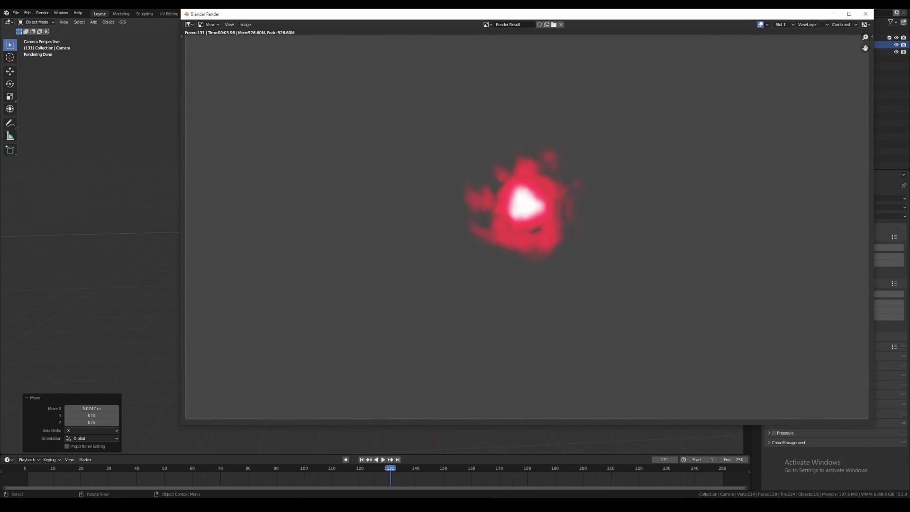
{"action": "key", "text": "Escape"}
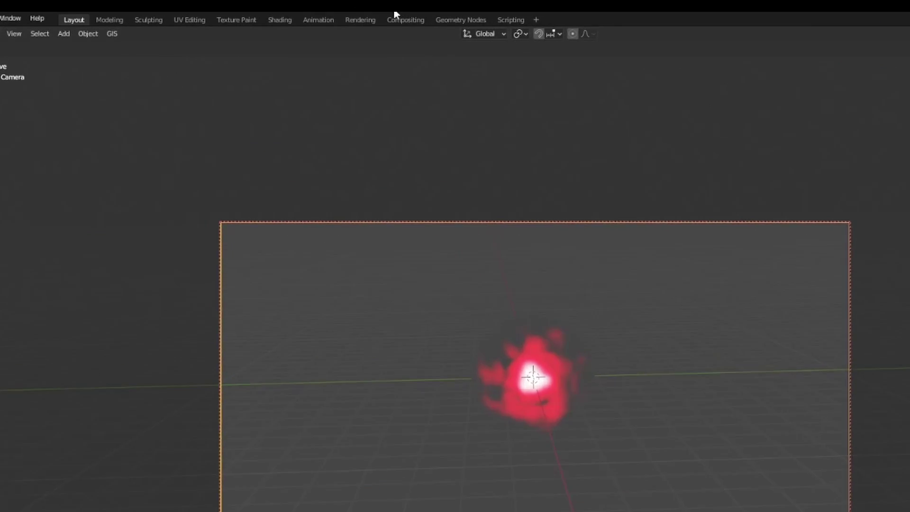
In the Compositing workspace, enable nodes, connect a Viewer to the Render Layers image and place it below the Composite node
{"action": "left_click", "coordinate": [298, 13]}
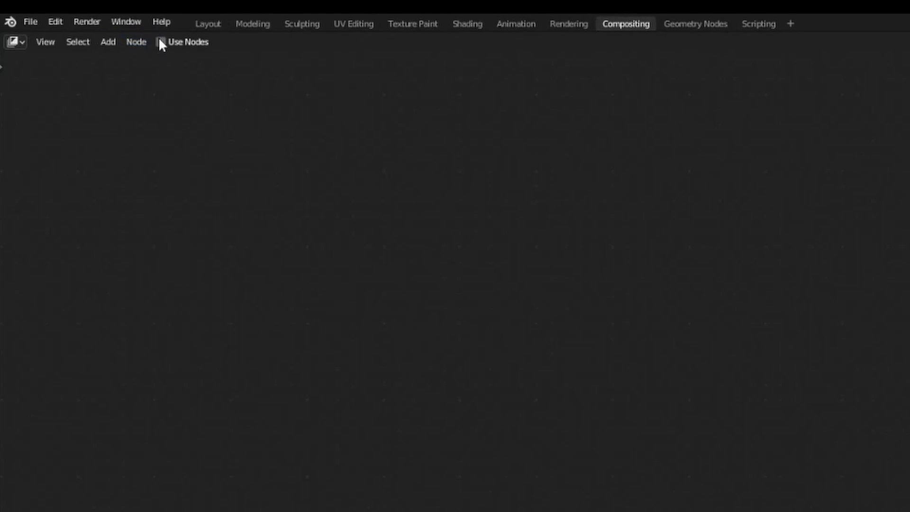
{"action": "left_click", "coordinate": [160, 42]}
{"action": "left_click", "coordinate": [226, 157], "text": "ctrl+shift"}
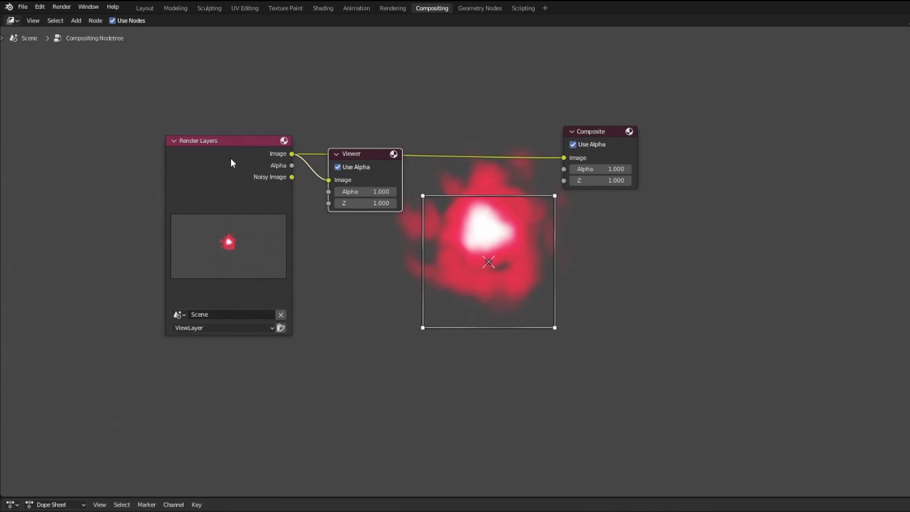
{"action": "left_click_drag", "start_coordinate": [354, 153], "coordinate": [588, 204]}
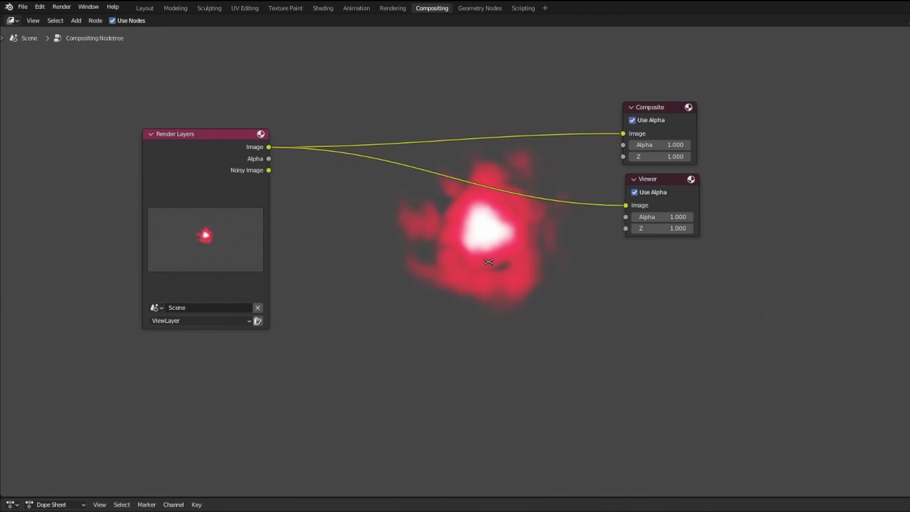
Shrink the backdrop image, move it below the nodes, and shift the node layout slightly up
{"action": "key", "text": "v"}
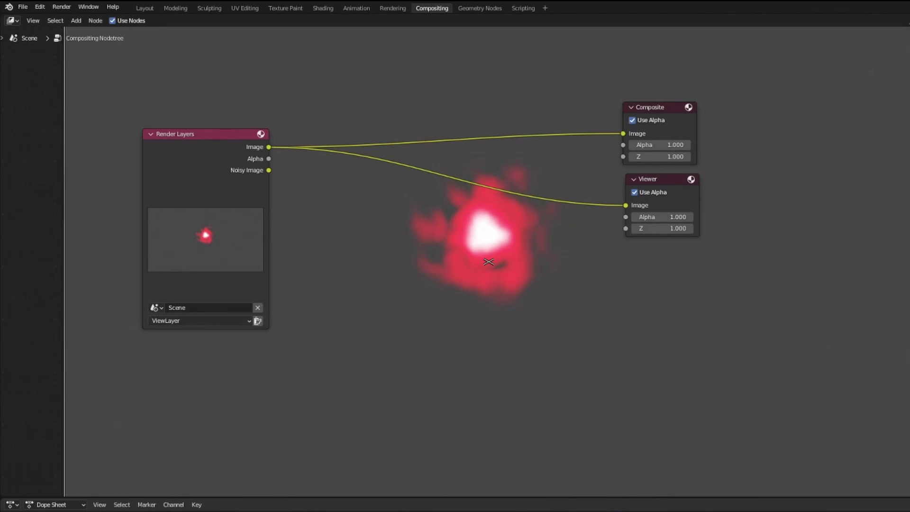
{"action": "left_click_drag", "start_coordinate": [489, 262], "coordinate": [495, 392]}
{"action": "key", "text": "a"}
{"action": "left_click_drag", "start_coordinate": [662, 108], "coordinate": [671, 88]}
{"action": "left_click", "coordinate": [778, 191]}
Insert a Glare node between the Render Layers image and both outputs, and set it to Fog Glow with Low quality
{"action": "key", "text": "shift+a"}
{"action": "type", "text": "gla"}
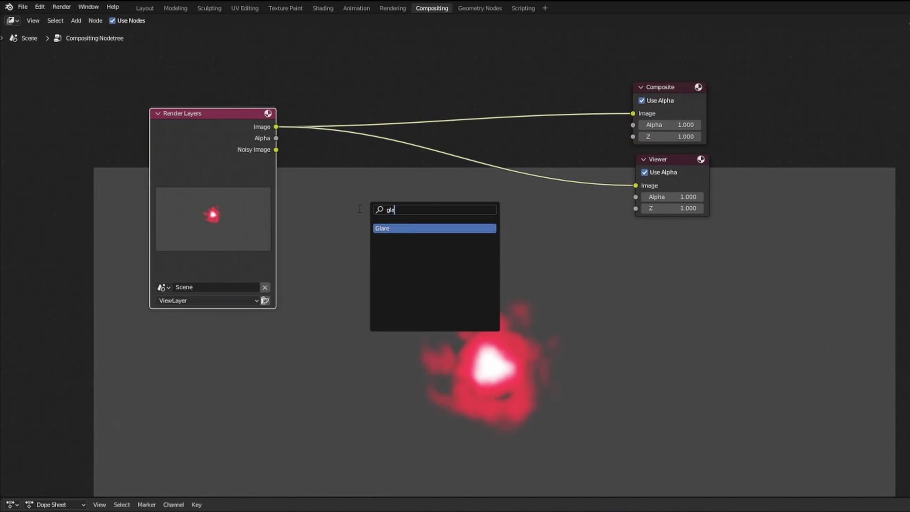
{"action": "key", "text": "Return"}
{"action": "left_click", "coordinate": [439, 138]}
{"action": "left_click_drag", "start_coordinate": [433, 105], "coordinate": [438, 118]}
{"action": "left_click", "coordinate": [439, 153]}
{"action": "left_click", "coordinate": [437, 201]}
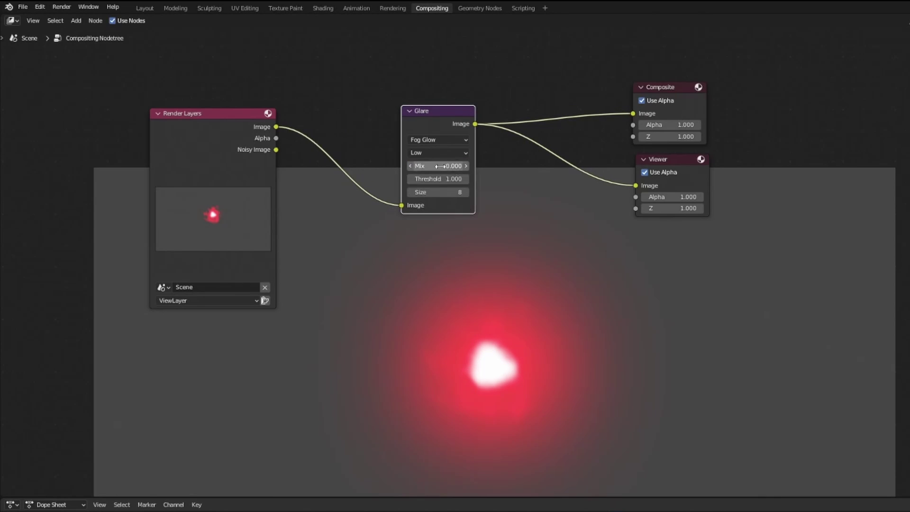
Set the Glare node's quality to Medium and its Threshold to 26.9
{"action": "key", "text": "ctrl+z"}
{"action": "left_click", "coordinate": [439, 155]}
{"action": "left_click", "coordinate": [439, 201]}
{"action": "left_click_drag", "start_coordinate": [439, 180], "coordinate": [456, 192]}
{"action": "left_click", "coordinate": [439, 153]}
{"action": "left_click_drag", "start_coordinate": [454, 182], "coordinate": [429, 192]}
{"action": "left_click", "coordinate": [453, 153]}
{"action": "left_click", "coordinate": [449, 177]}
{"action": "left_click_drag", "start_coordinate": [439, 179], "coordinate": [420, 180]}
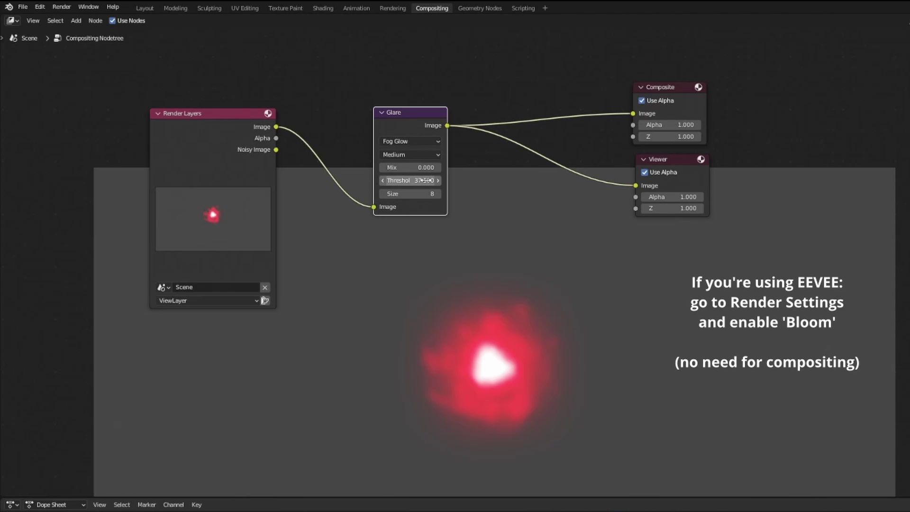
{"action": "left_click_drag", "start_coordinate": [417, 181], "coordinate": [420, 184]}
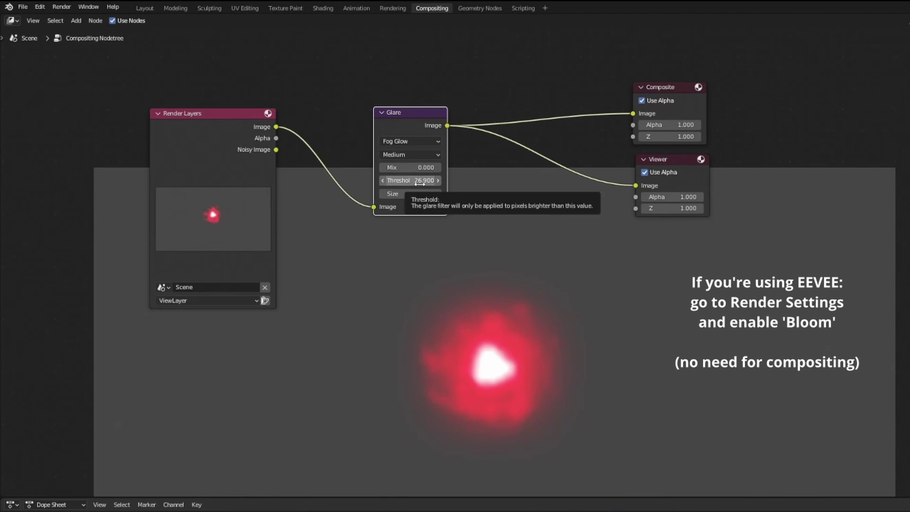